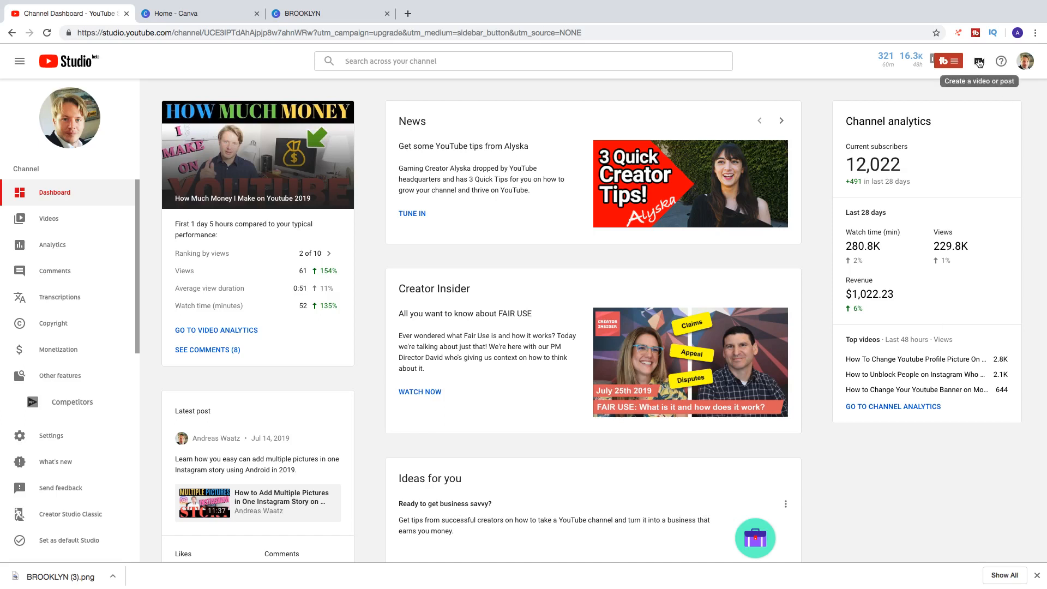
Step: Upload the "How to Add Video to Shopi...80p.mov" file from the Transcend drive using the standard non-beta video upload
{"action": "left_click", "coordinate": [979, 64]}
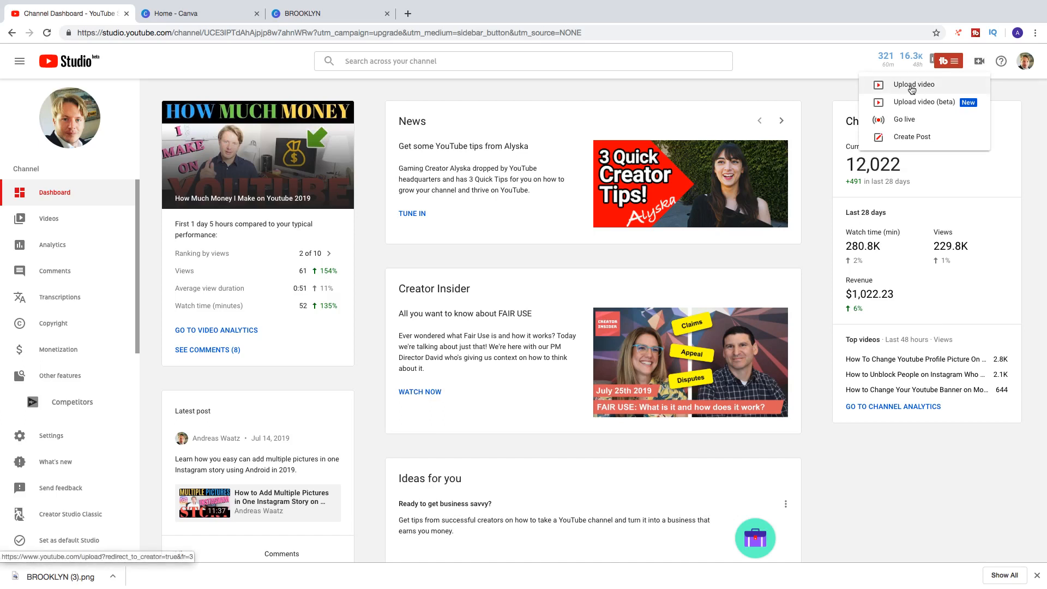
{"action": "left_click", "coordinate": [911, 88]}
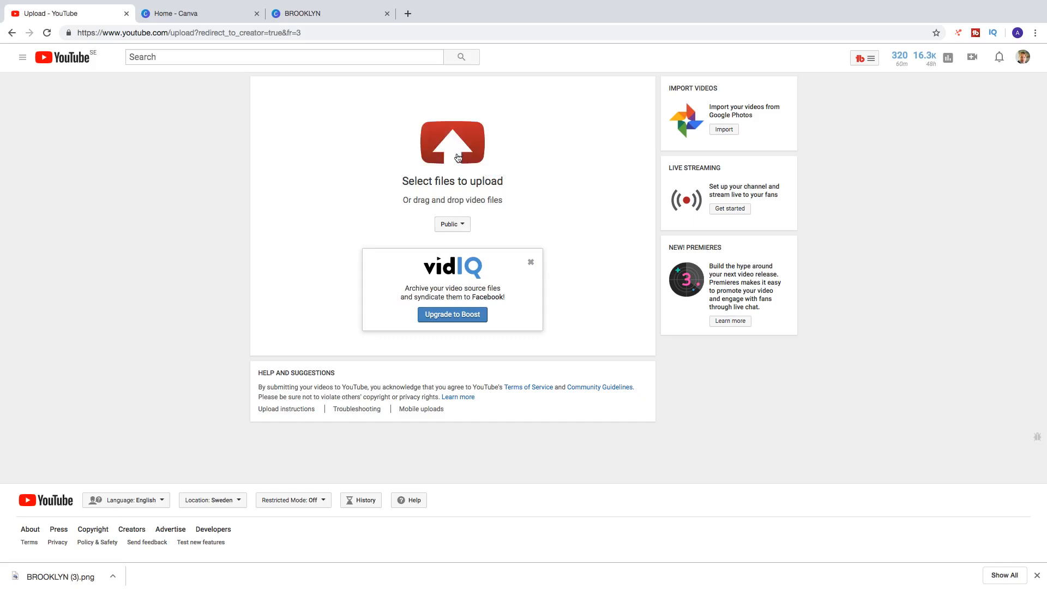
{"action": "left_click", "coordinate": [455, 152]}
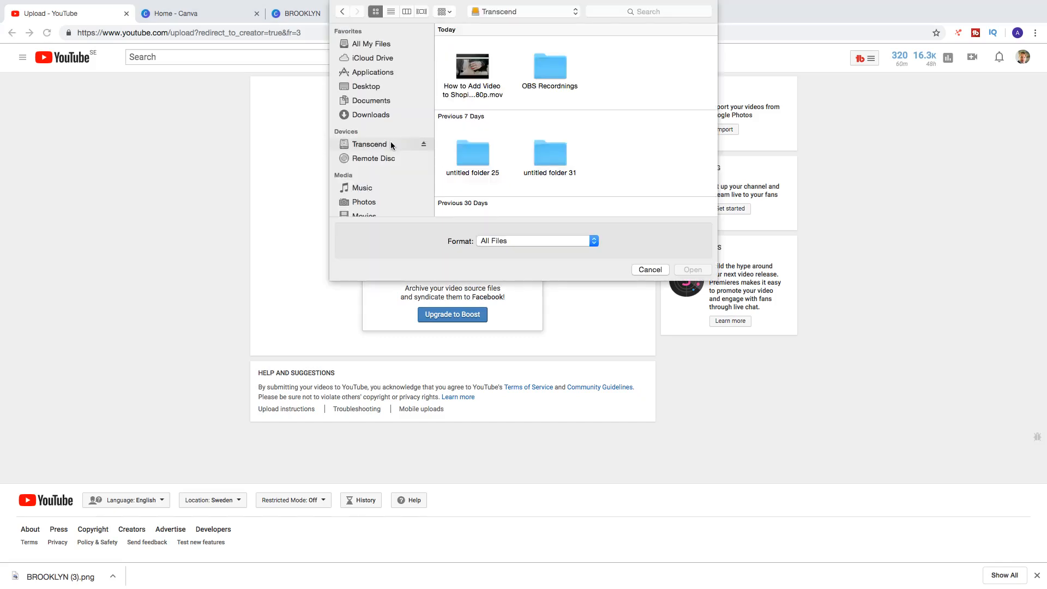
{"action": "left_click", "coordinate": [471, 89]}
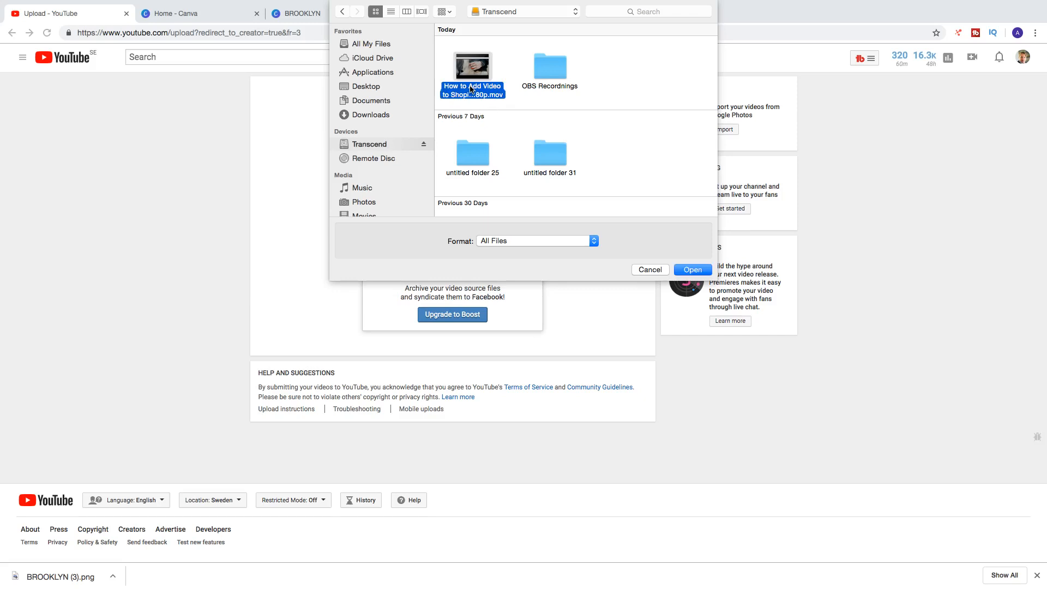
{"action": "left_click", "coordinate": [691, 270]}
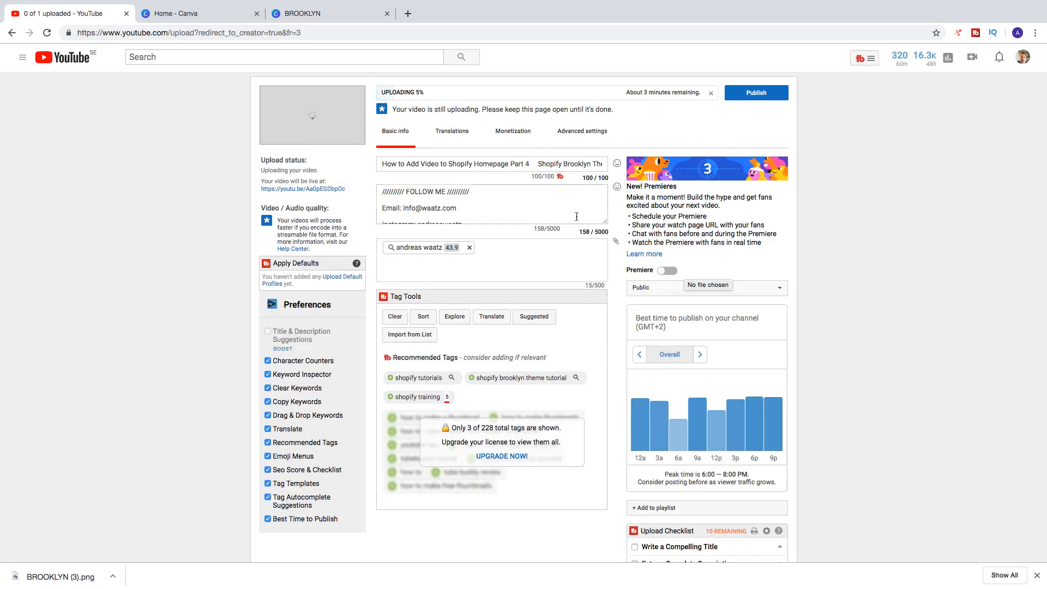
Step: Edit the video title to read "How to Add Video to Shopify Homepage (Part 4) - Shopify Brooklyn Theme Customization Tutorial 2019"
{"action": "scroll", "coordinate": [549, 241], "scroll_direction": "down", "scroll_amount": 2}
{"action": "scroll", "coordinate": [549, 245], "scroll_direction": "down", "scroll_amount": 2}
{"action": "scroll", "coordinate": [549, 240], "scroll_direction": "up", "scroll_amount": 5}
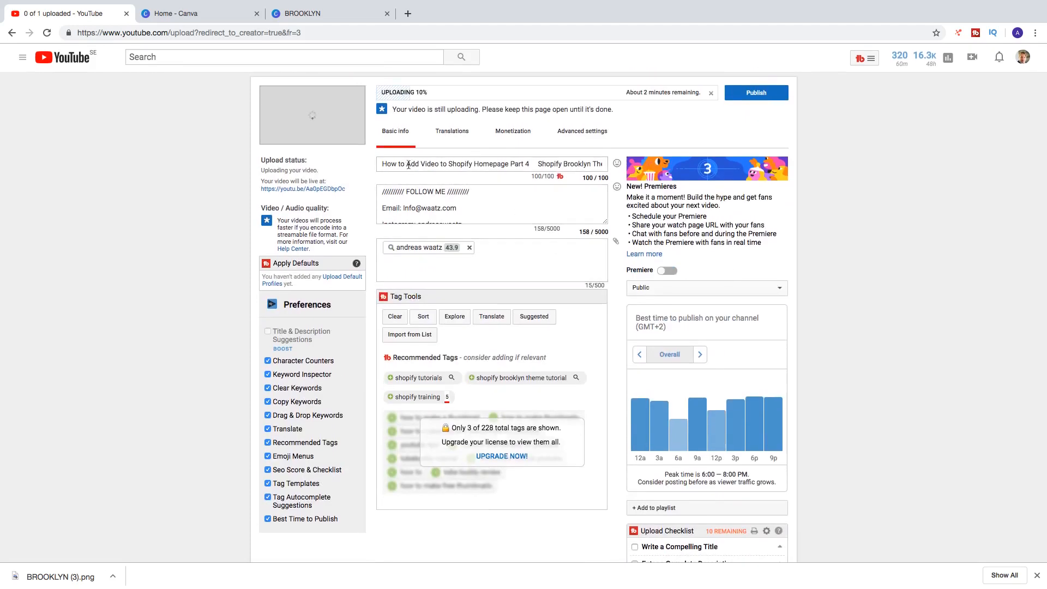
{"action": "left_click", "coordinate": [511, 165]}
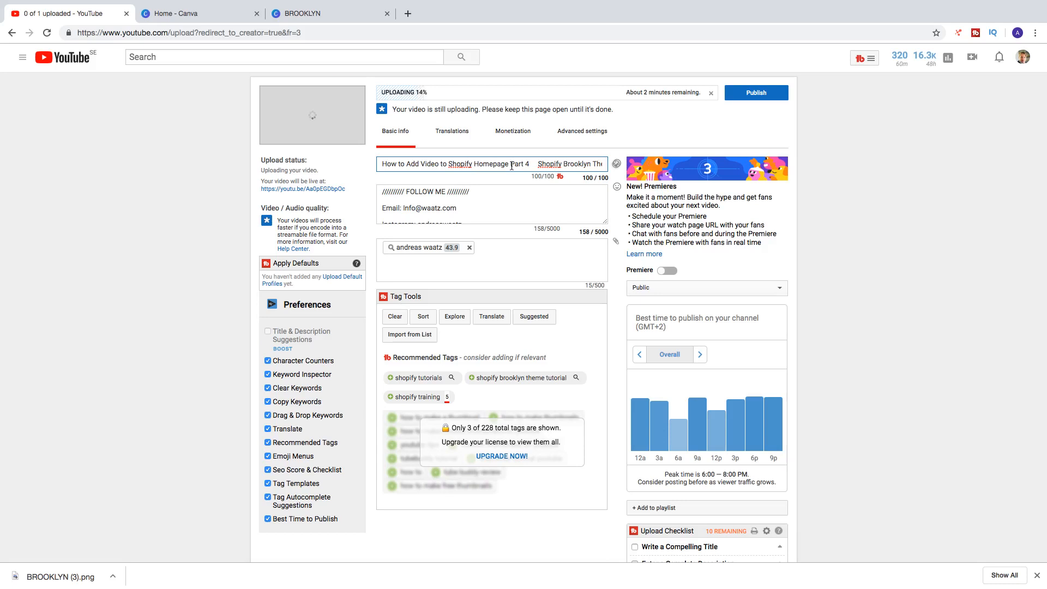
{"action": "type", "text": "("}
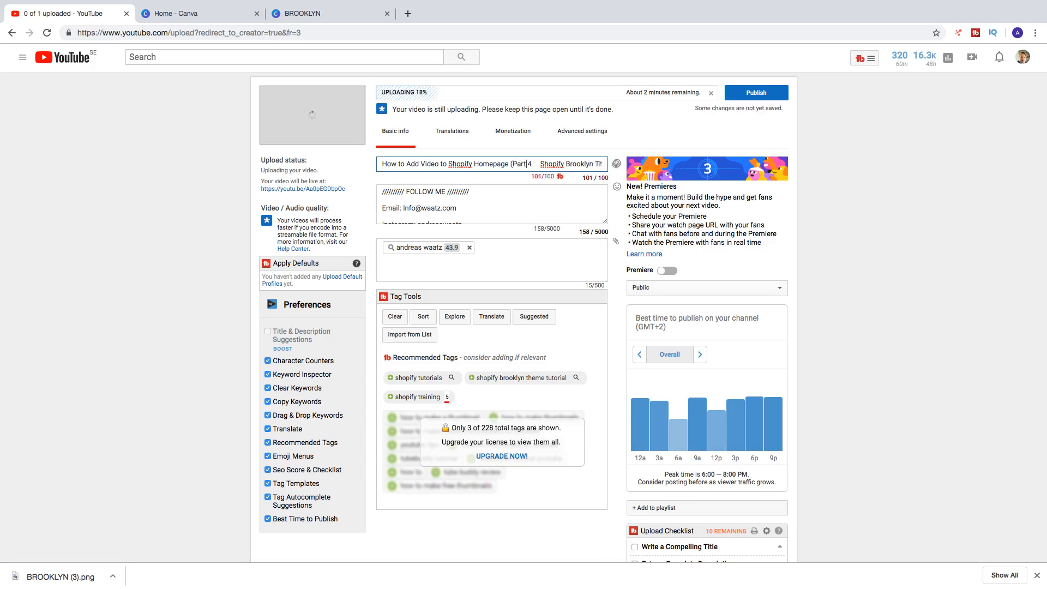
{"action": "type", "text": ")-"}
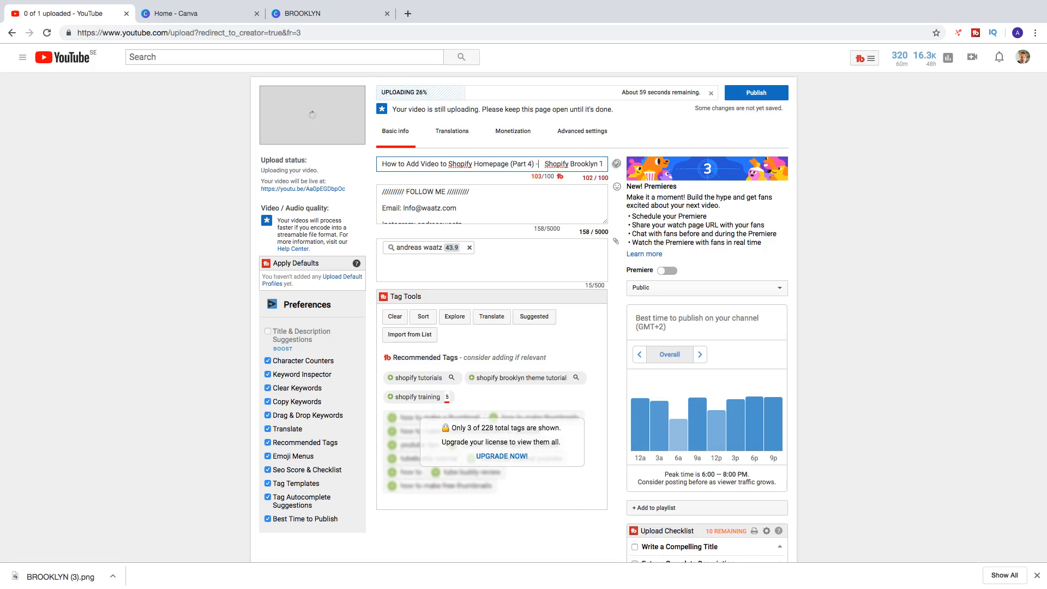
{"action": "key", "text": "BackSpace"}
{"action": "key", "text": "BackSpace"}
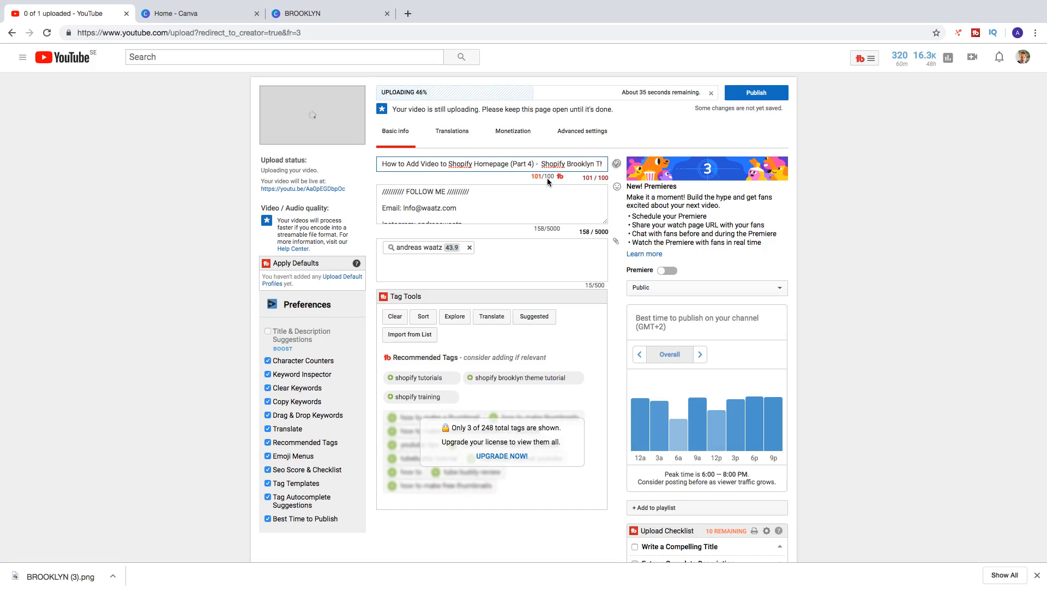
{"action": "scroll", "coordinate": [575, 166], "scroll_direction": "right", "scroll_amount": 3}
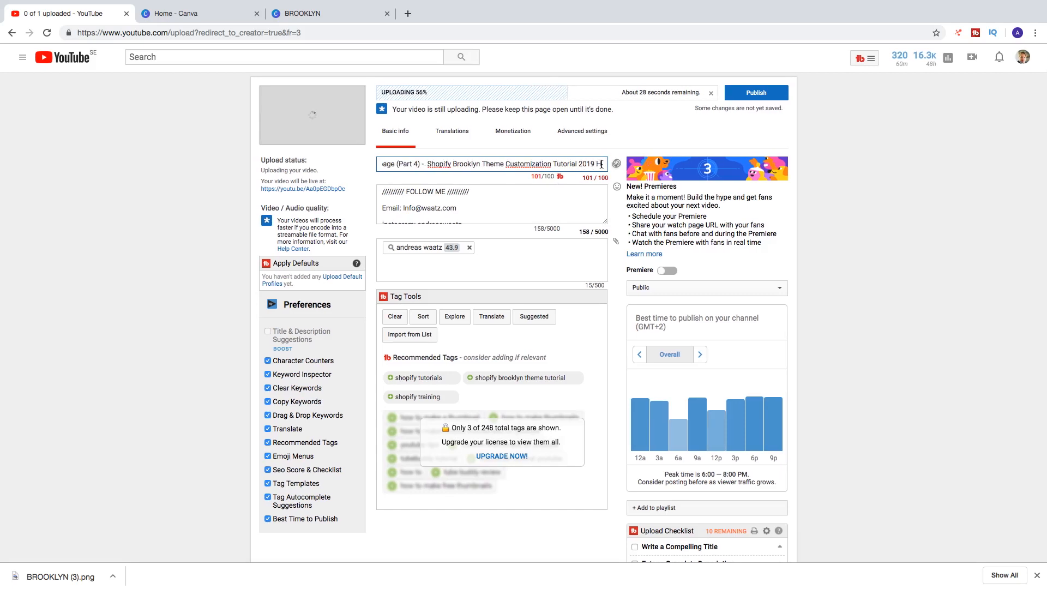
{"action": "key", "text": "BackSpace"}
{"action": "key", "text": "BackSpace"}
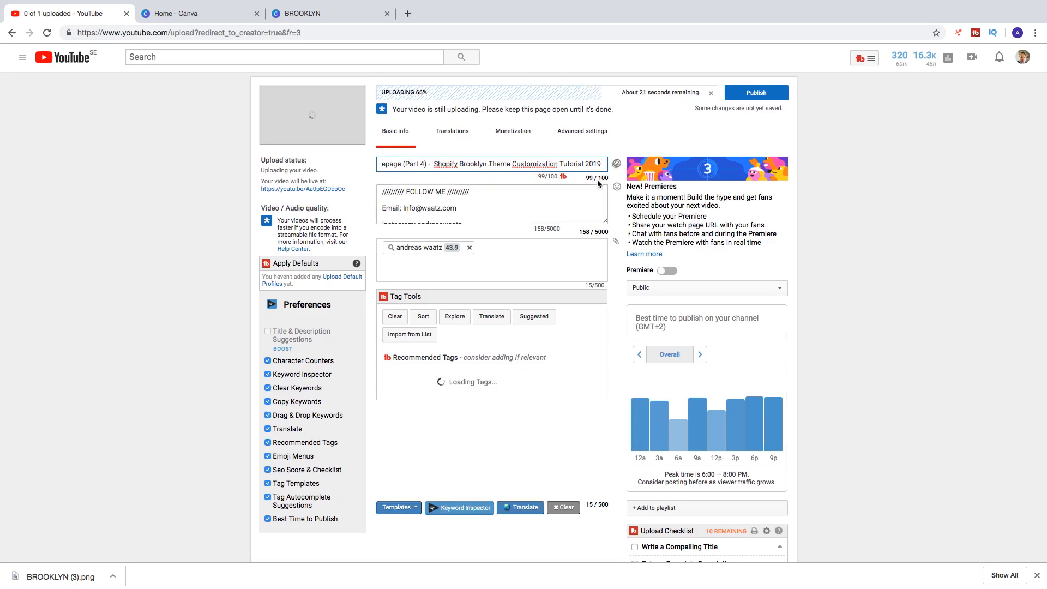
Step: Begin the description above the follow section with "How to add a video to Shopify homepage using this easy step by step tutorial in 2019."
{"action": "left_click", "coordinate": [381, 193]}
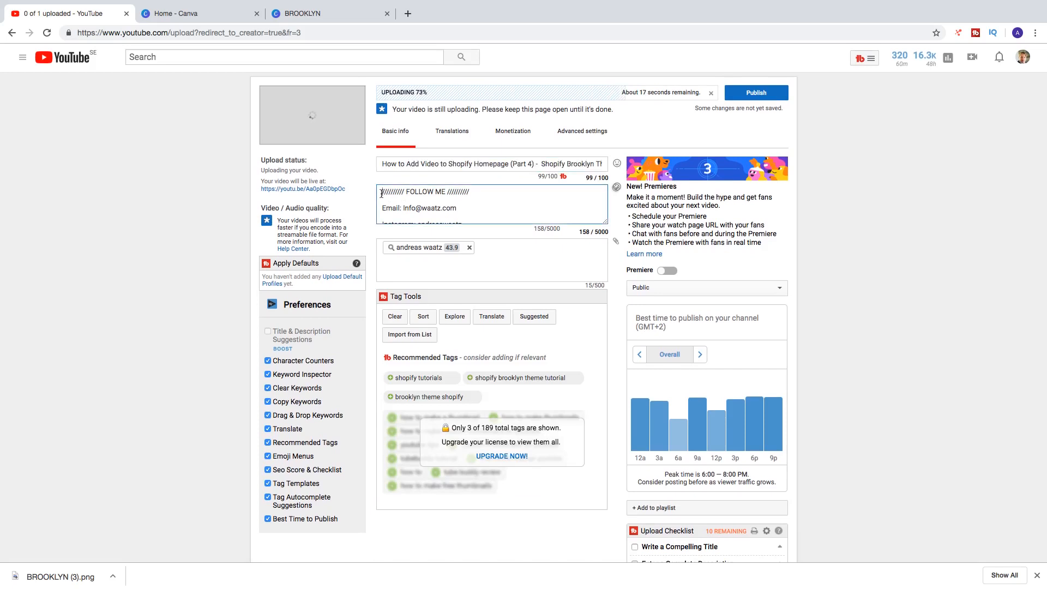
{"action": "key", "text": "Return"}
{"action": "key", "text": "Return"}
{"action": "key", "text": "Return"}
{"action": "type", "text": "How to "}
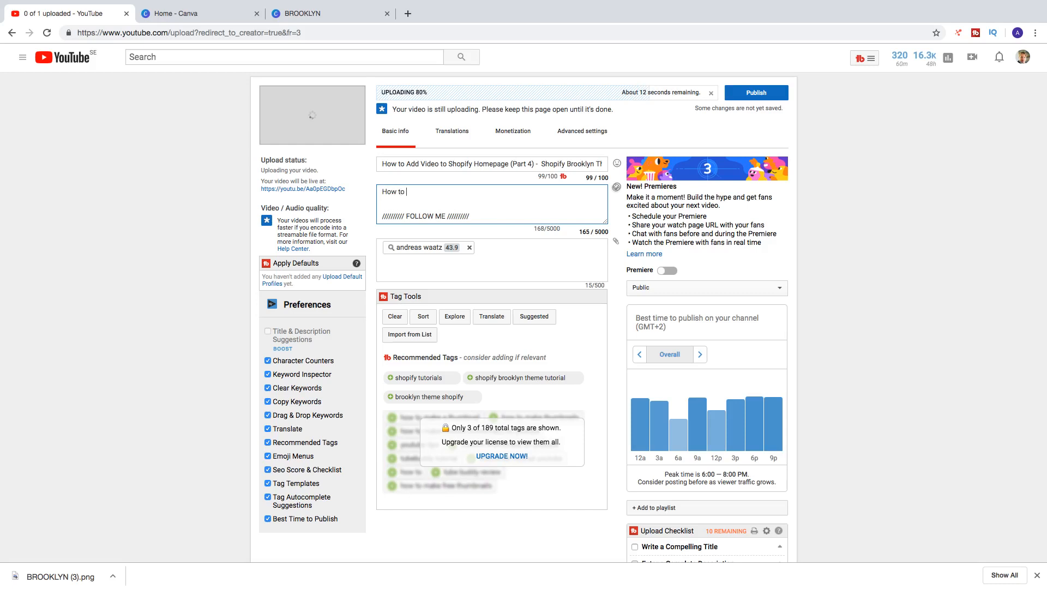
{"action": "type", "text": "add a video to Shopify ho"}
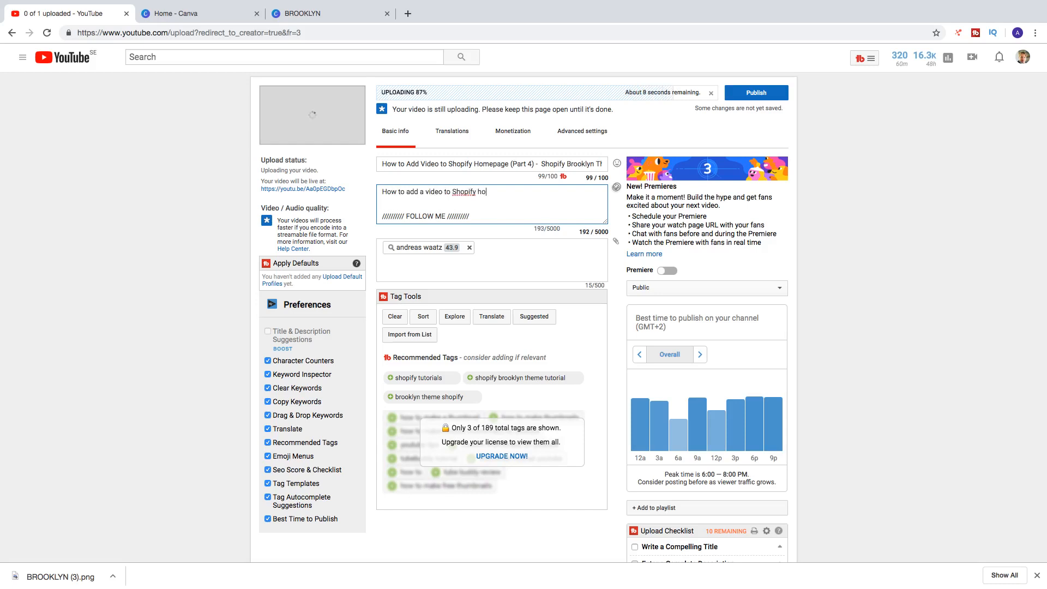
{"action": "type", "text": "mepage"}
{"action": "type", "text": "using th"}
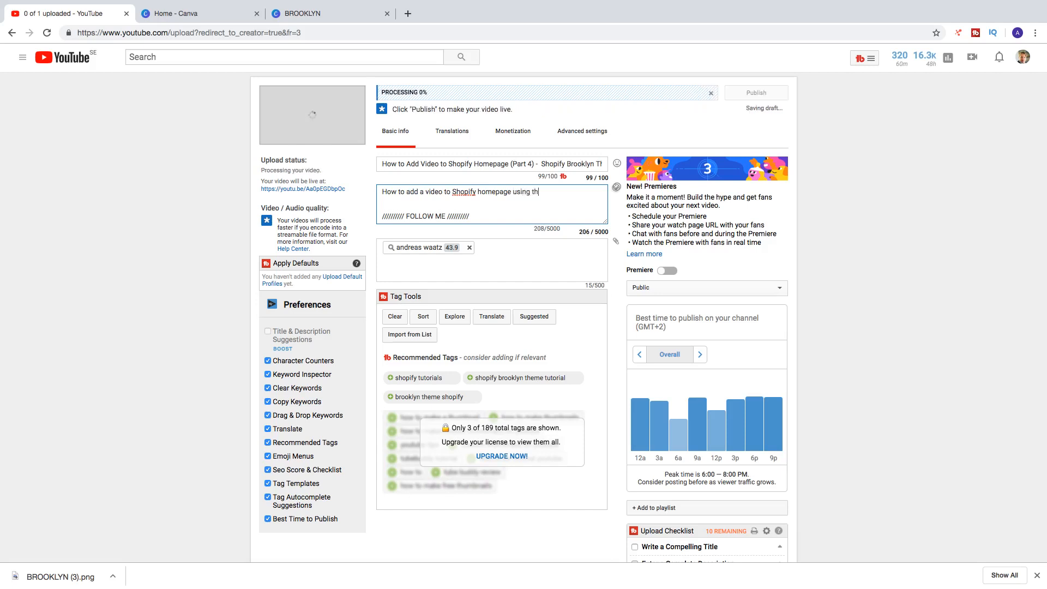
{"action": "type", "text": "is easy step by step tu"}
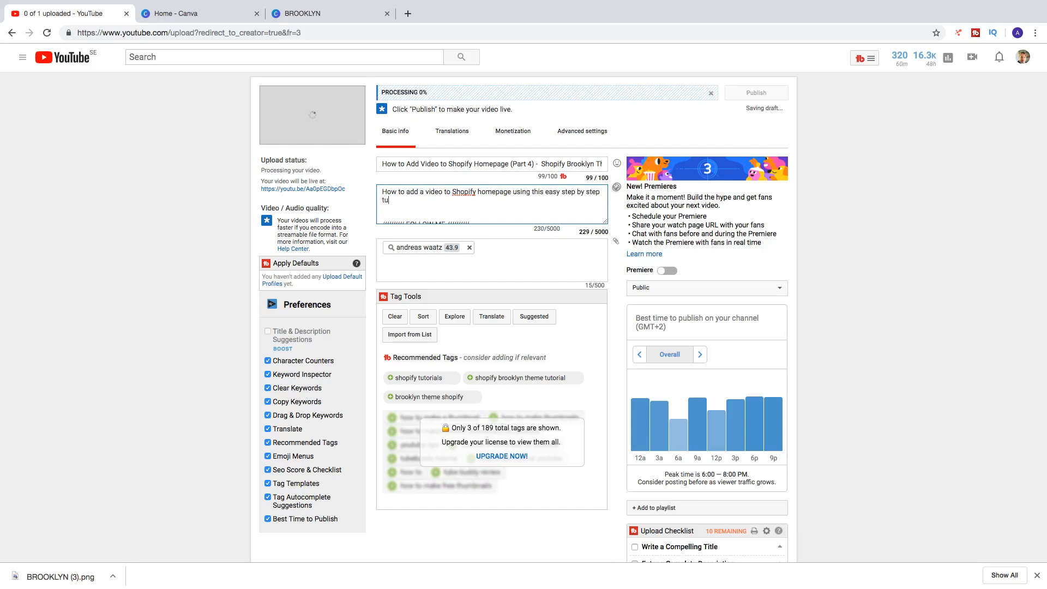
{"action": "type", "text": "torial in 2019."}
{"action": "key", "text": "Return"}
{"action": "key", "text": "Return"}
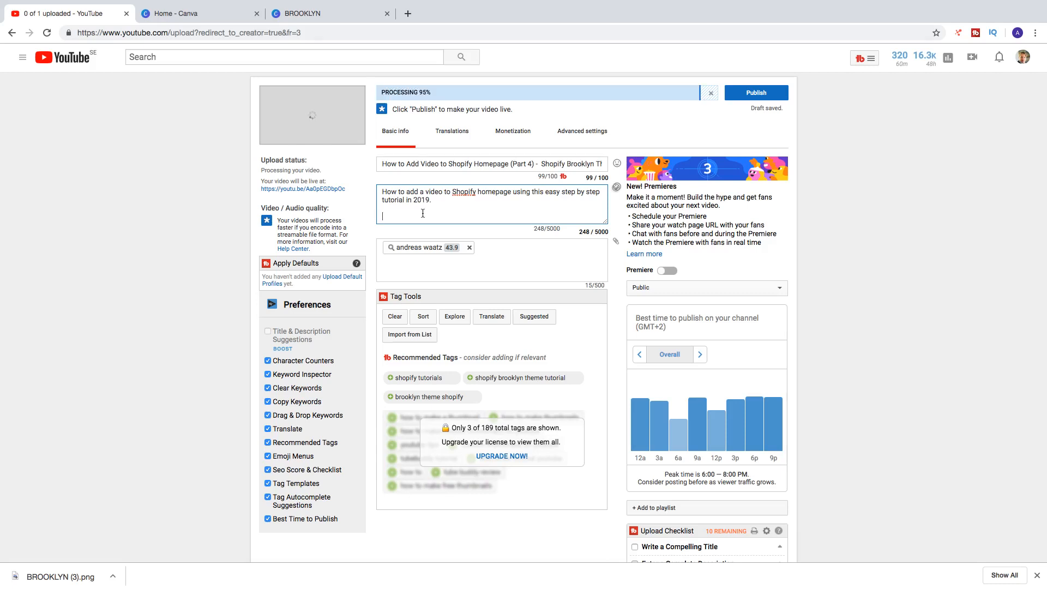
Step: Add a second description paragraph: "Add a video to your Shopify store to tell more about your business or a product."
{"action": "type", "text": "Add a video to your "}
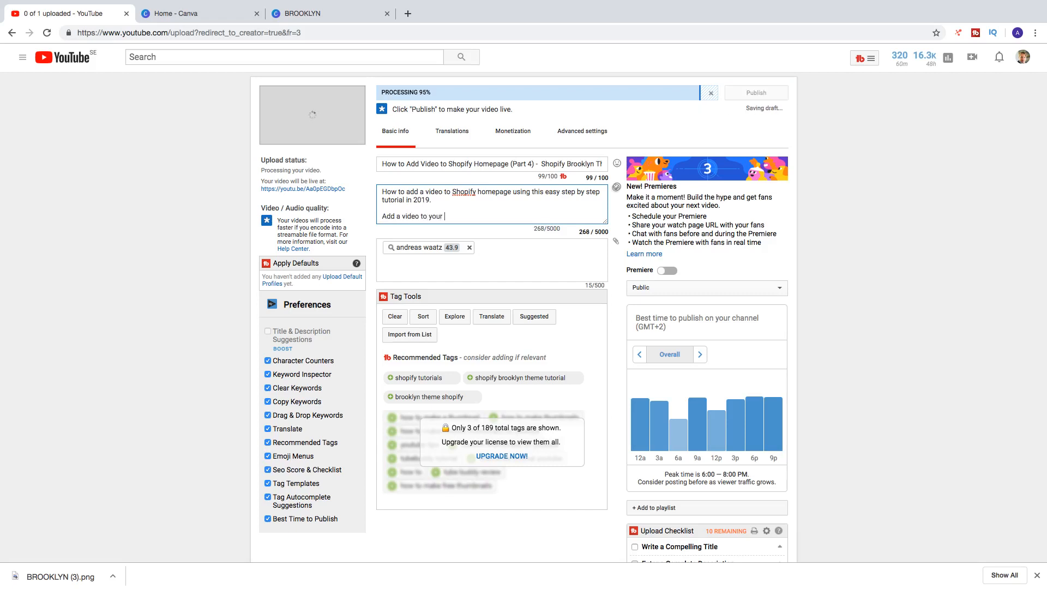
{"action": "type", "text": "Shopify st"}
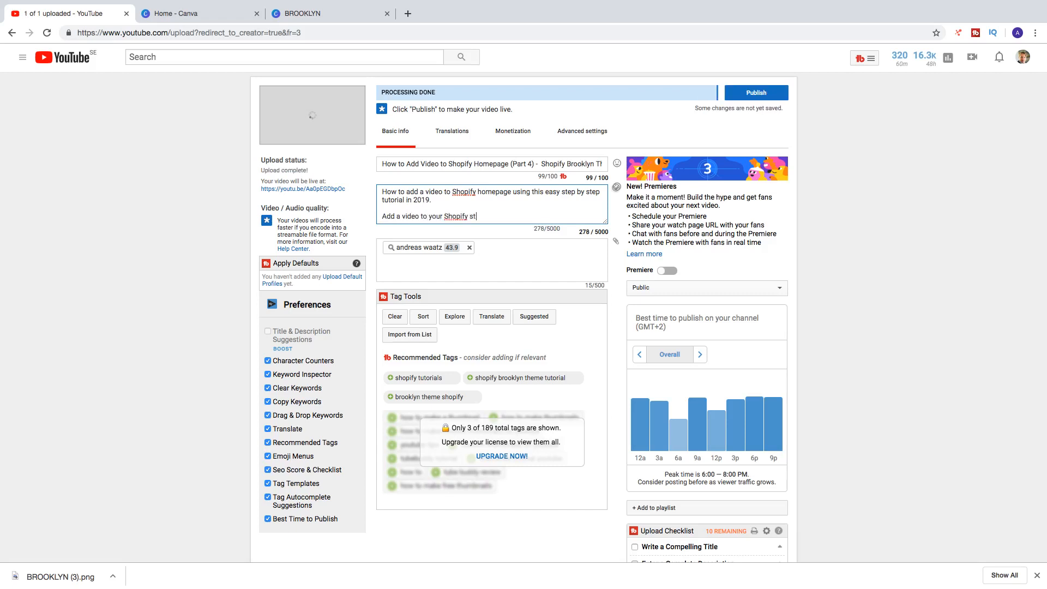
{"action": "type", "text": "ore to tell more av"}
{"action": "key", "text": "BackSpace"}
{"action": "type", "text": "bout your business"}
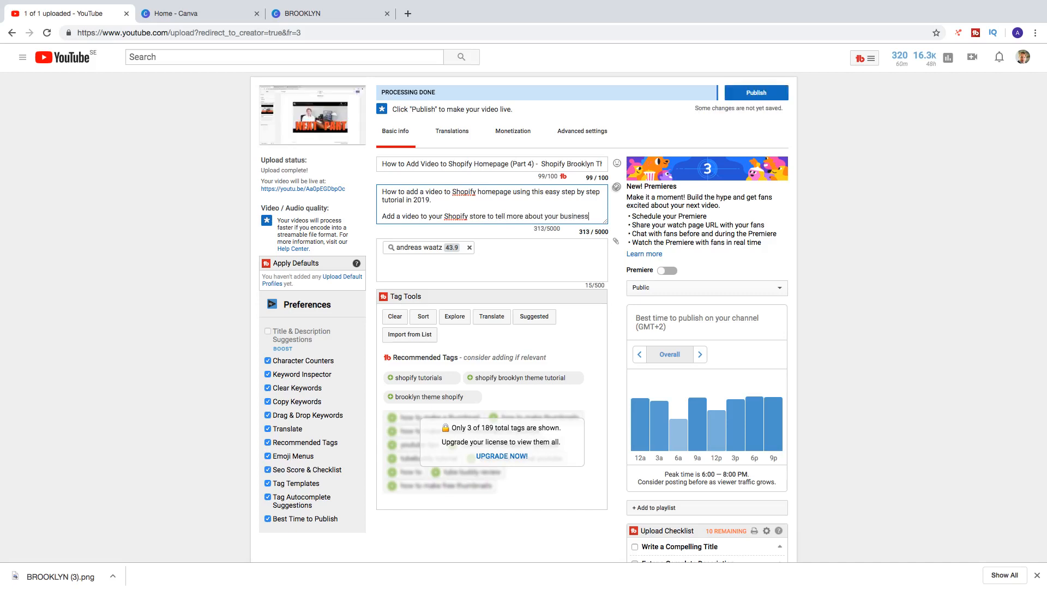
{"action": "type", "text": " or a prod"}
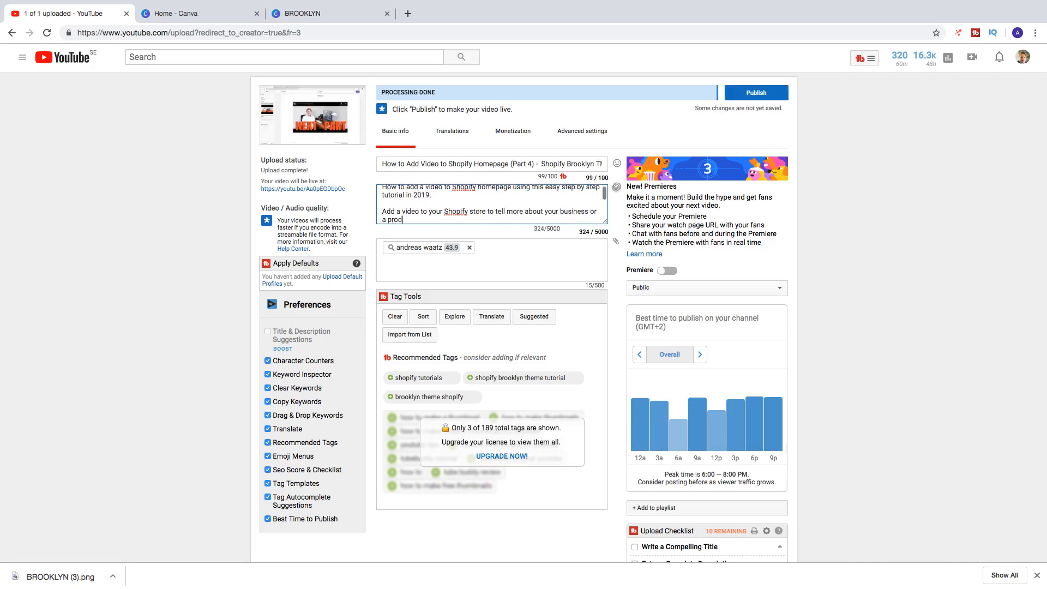
{"action": "type", "text": "ucts"}
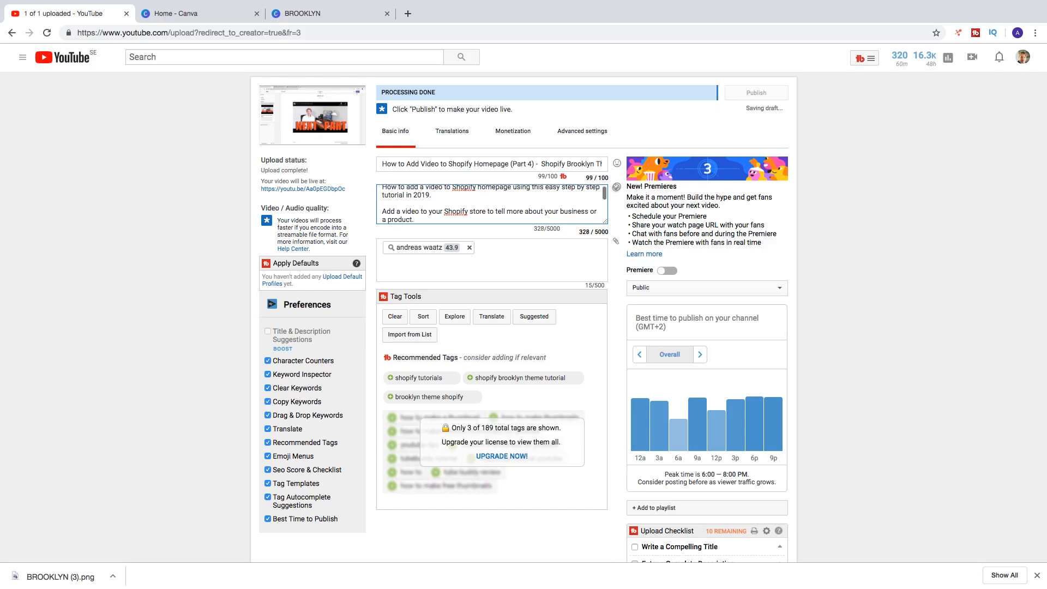
Step: Add a description paragraph reading "See full playlist Shopify Brooklyn Theme Customization Tutorial 2019 here:" followed by the YouTube playlist link
{"action": "key", "text": "Return"}
{"action": "key", "text": "Return"}
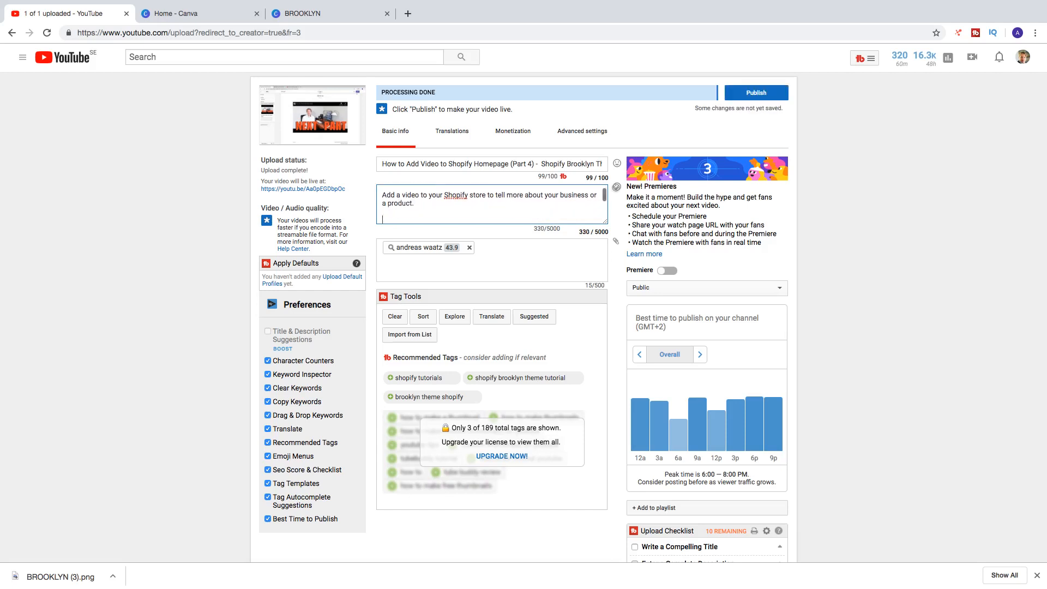
{"action": "type", "text": "See full playlist Shopify Brooklyn Theme Customization Tutorial 2019 here: https://www.youtube.com/playlist?list=PLIlvehbAB0PapKe-1trc5SCufnOIOfcNE"}
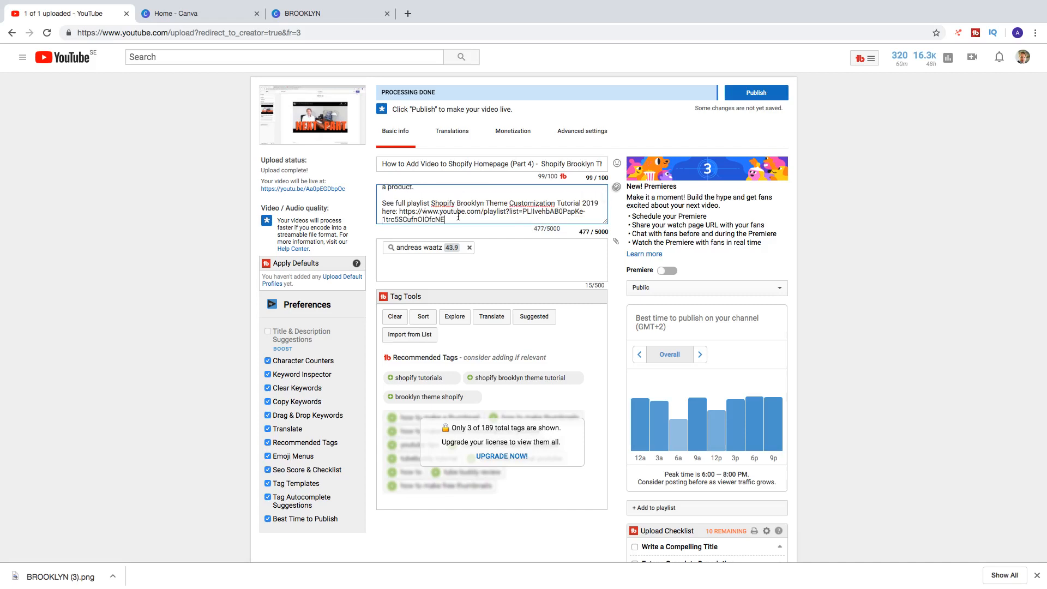
Step: Review the complete description, including the contact and social media entries in the follow section
{"action": "scroll", "coordinate": [456, 211], "scroll_direction": "down", "scroll_amount": 2}
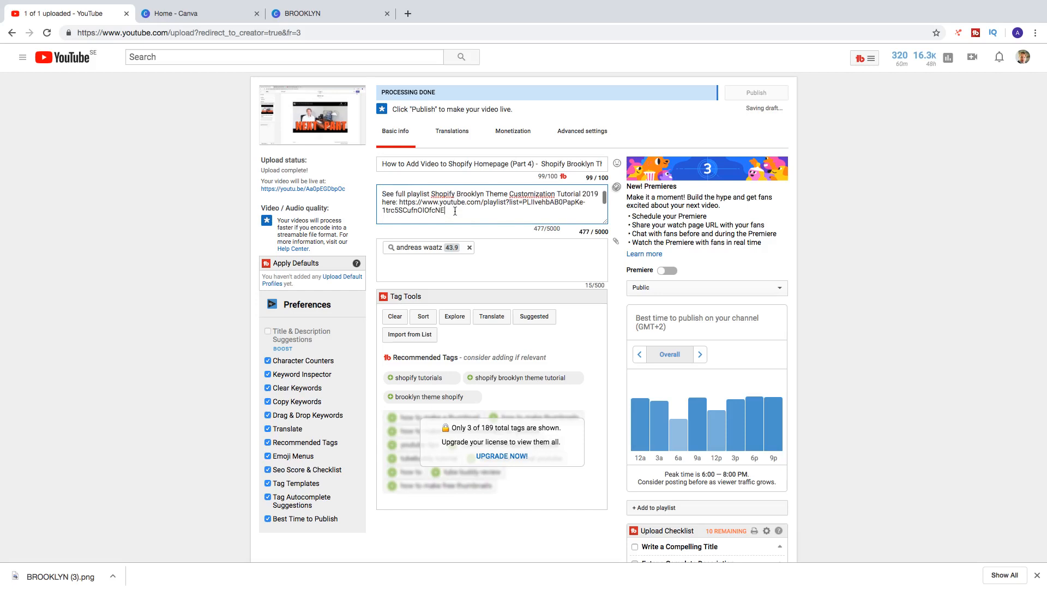
{"action": "scroll", "coordinate": [456, 209], "scroll_direction": "down", "scroll_amount": 5}
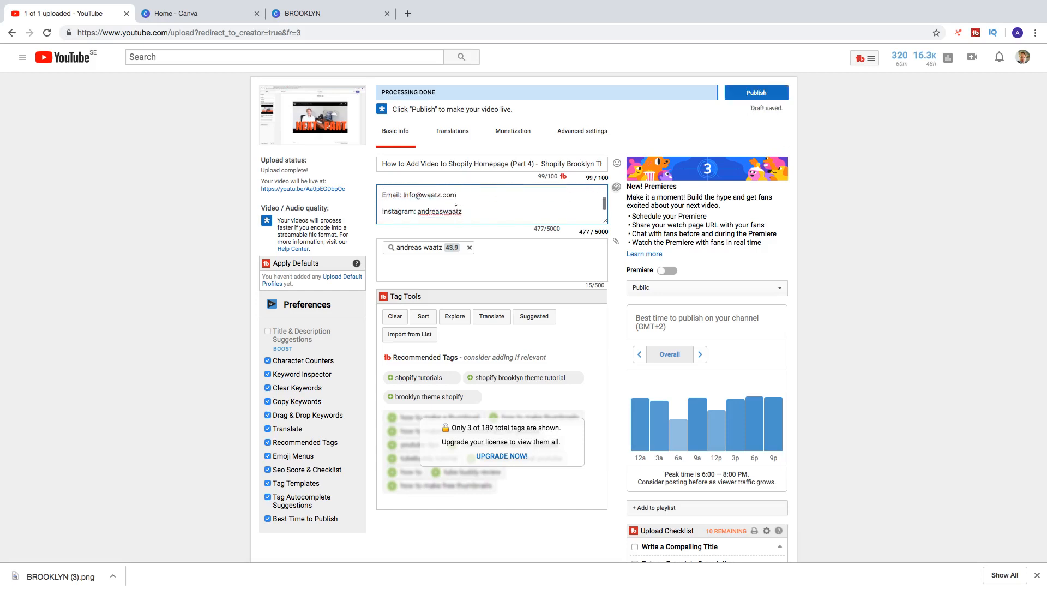
{"action": "scroll", "coordinate": [447, 203], "scroll_direction": "up", "scroll_amount": 2}
{"action": "scroll", "coordinate": [458, 203], "scroll_direction": "down", "scroll_amount": 2}
{"action": "scroll", "coordinate": [461, 203], "scroll_direction": "up", "scroll_amount": 3}
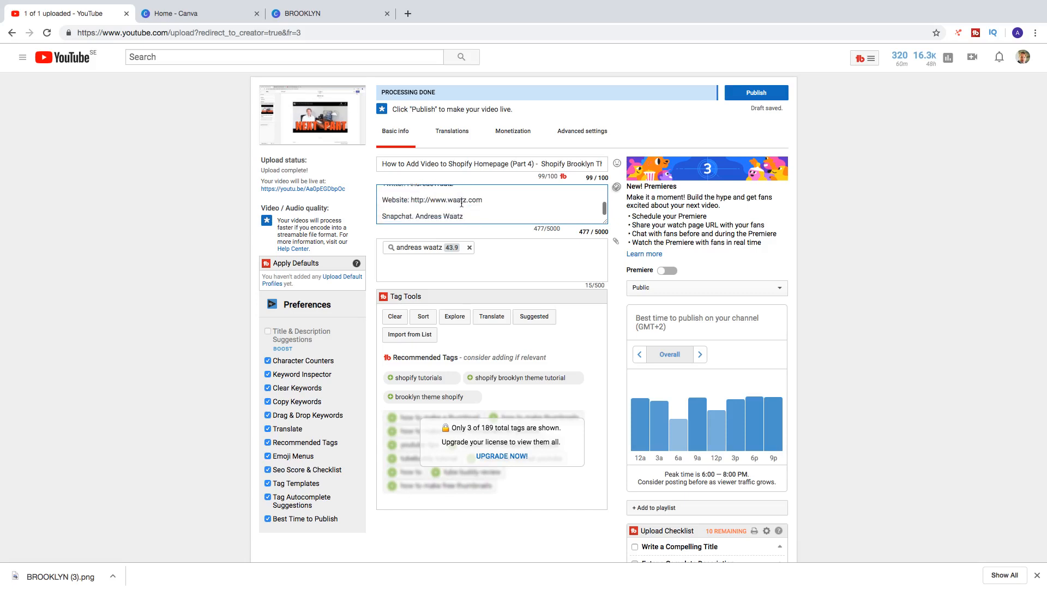
{"action": "scroll", "coordinate": [469, 198], "scroll_direction": "down", "scroll_amount": 4}
{"action": "scroll", "coordinate": [472, 193], "scroll_direction": "up", "scroll_amount": 6}
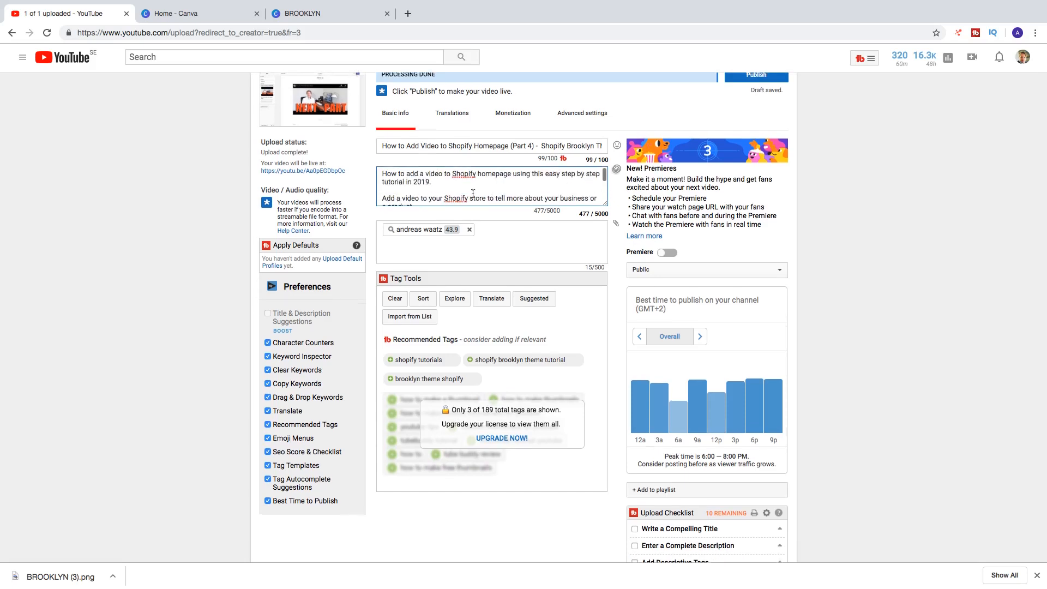
{"action": "scroll", "coordinate": [473, 197], "scroll_direction": "down", "scroll_amount": 3}
Step: Add the suggested tag "how to add video to shopify homepage" to the video
{"action": "left_click", "coordinate": [486, 248]}
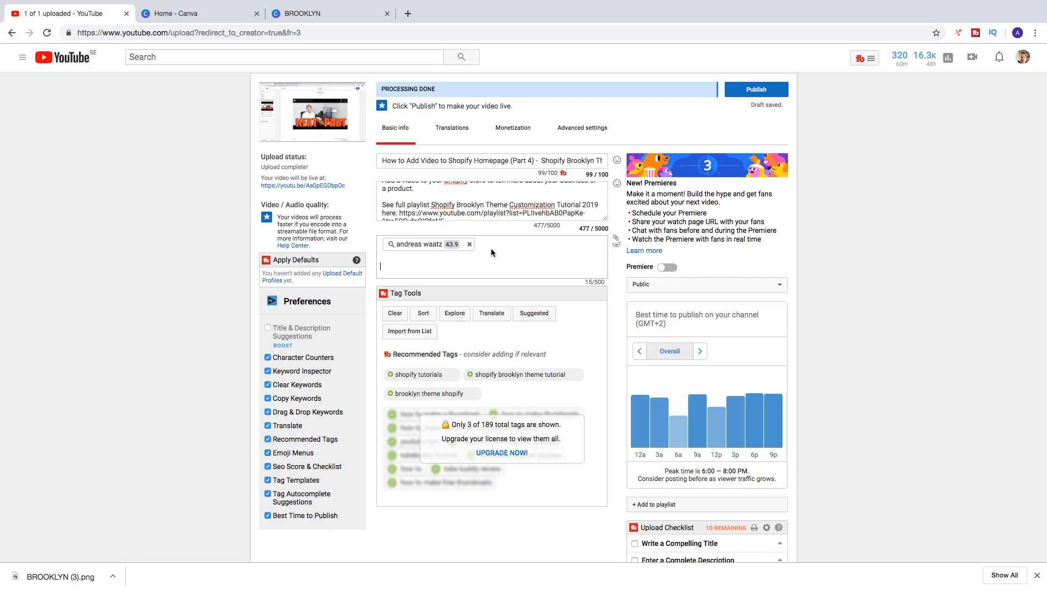
{"action": "type", "text": "how to add"}
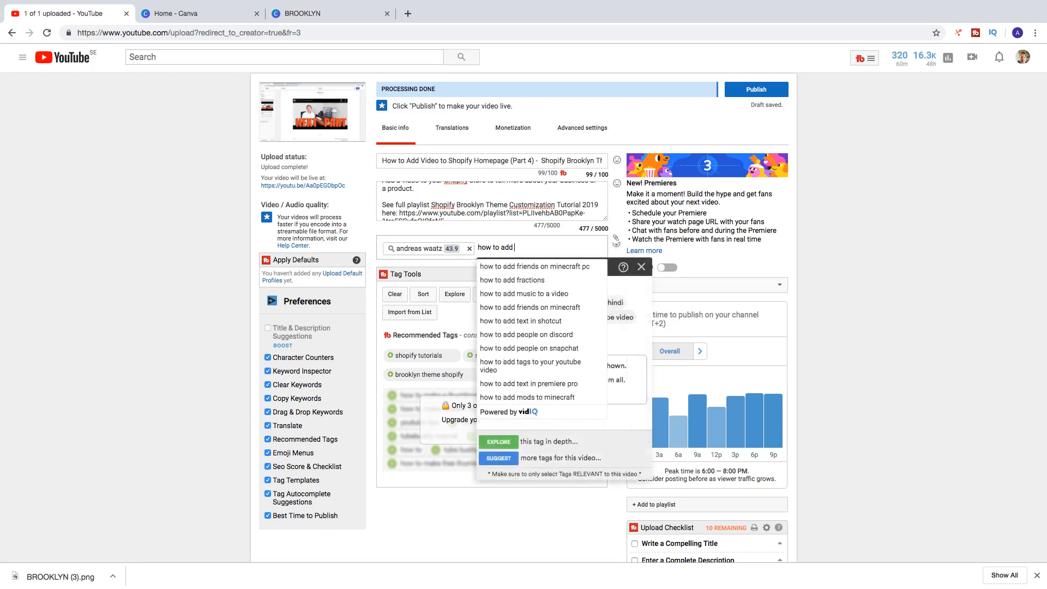
{"action": "type", "text": " video"}
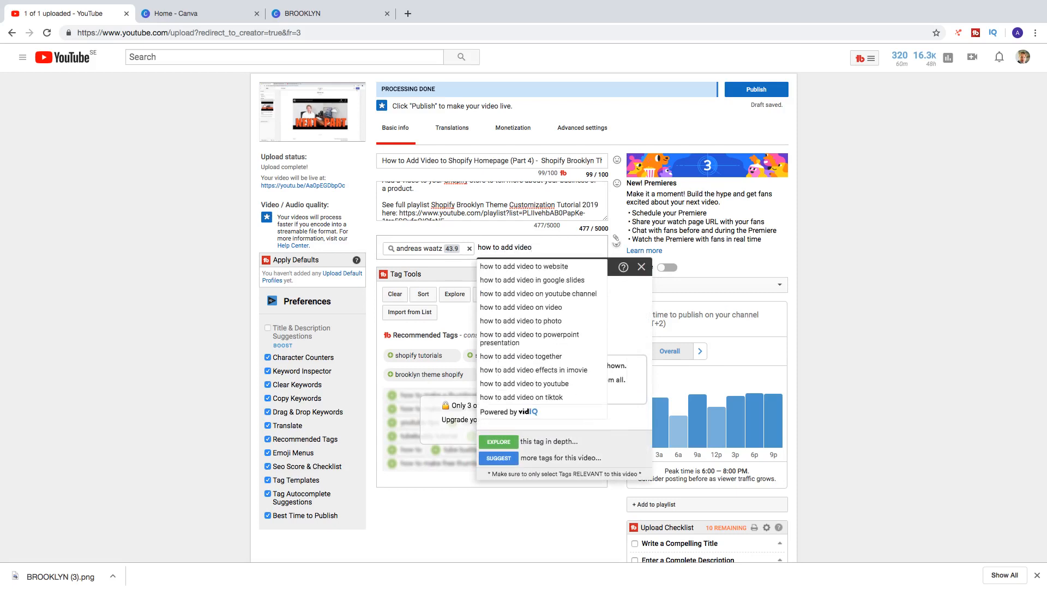
{"action": "type", "text": " to sh"}
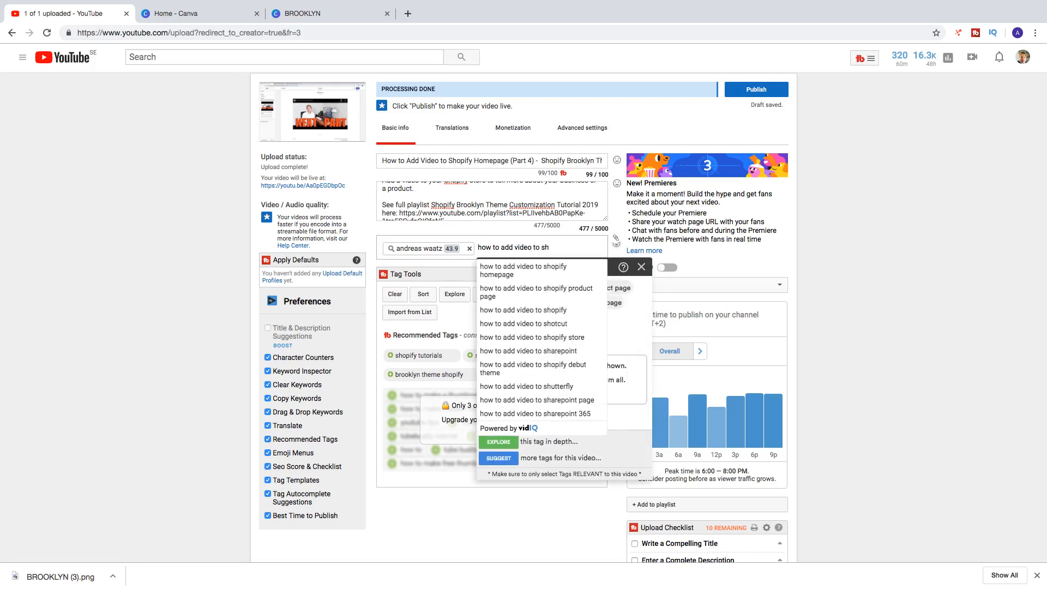
{"action": "type", "text": "opify "}
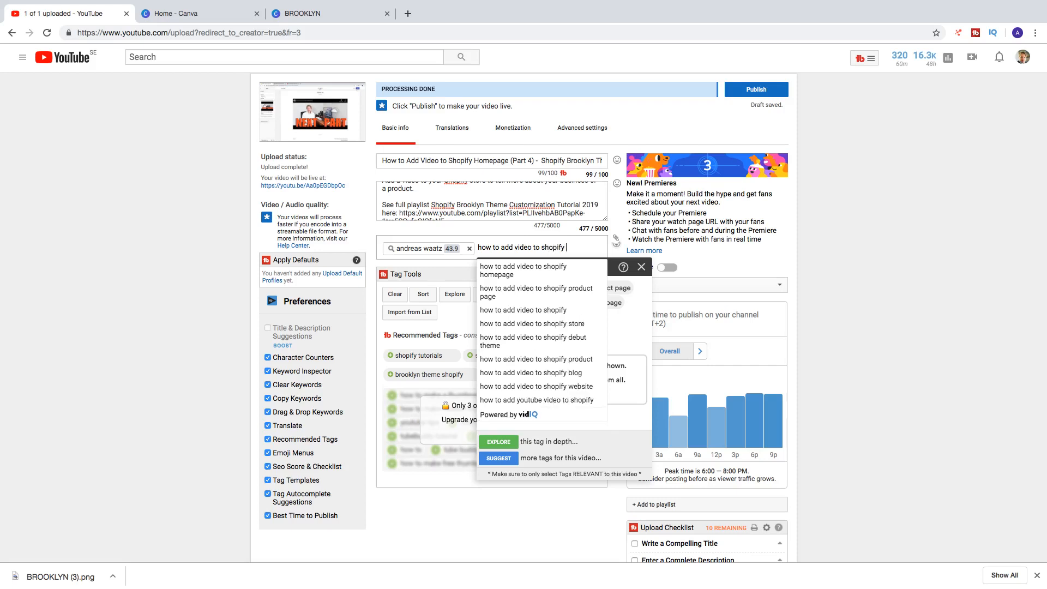
{"action": "type", "text": "ho"}
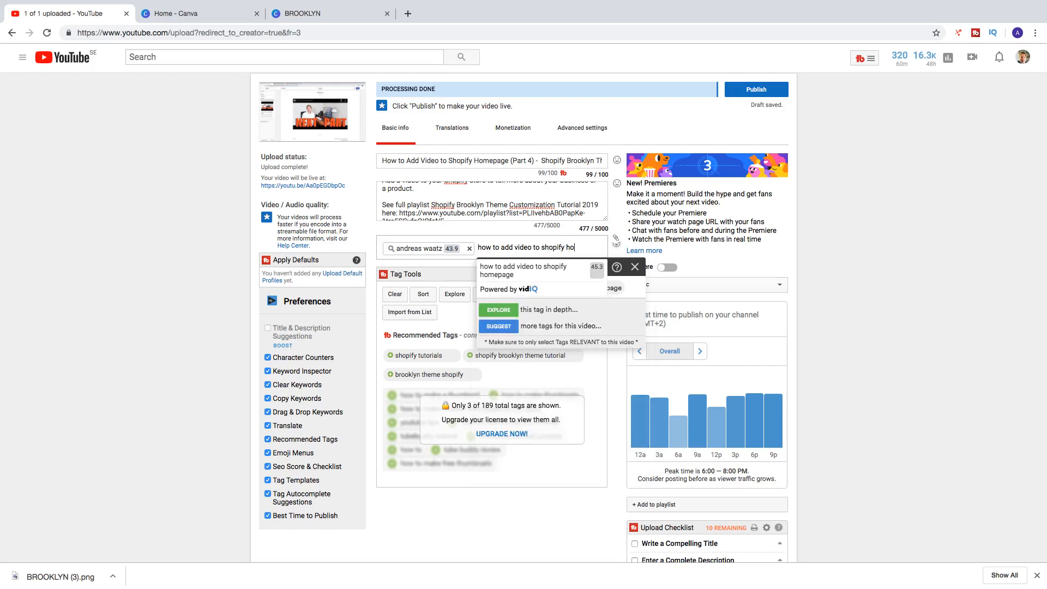
{"action": "left_click", "coordinate": [498, 267]}
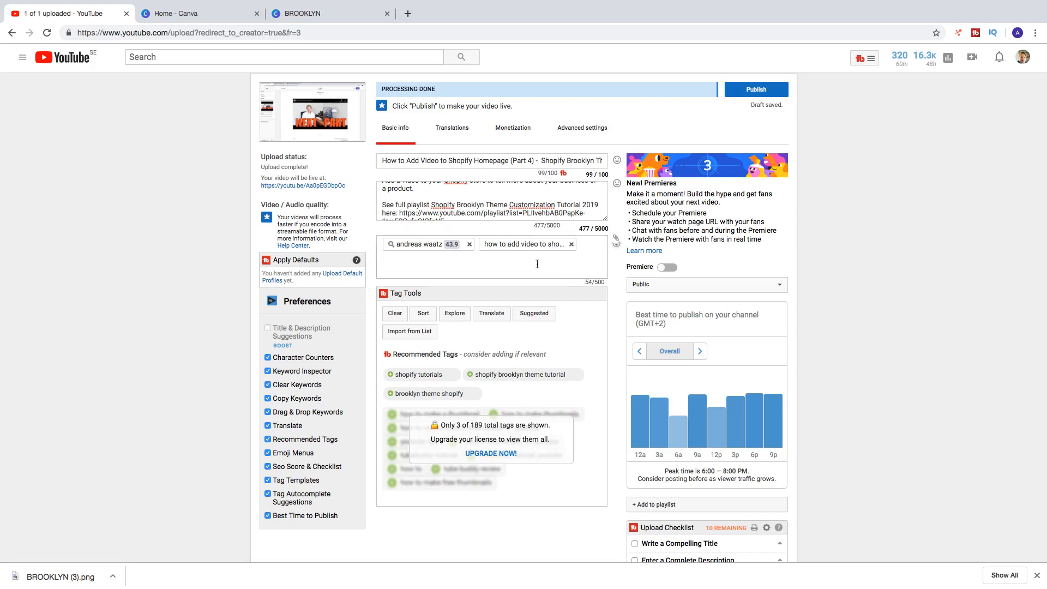
Step: Add the suggested tag "add video to shopify homepage"
{"action": "type", "text": "add "}
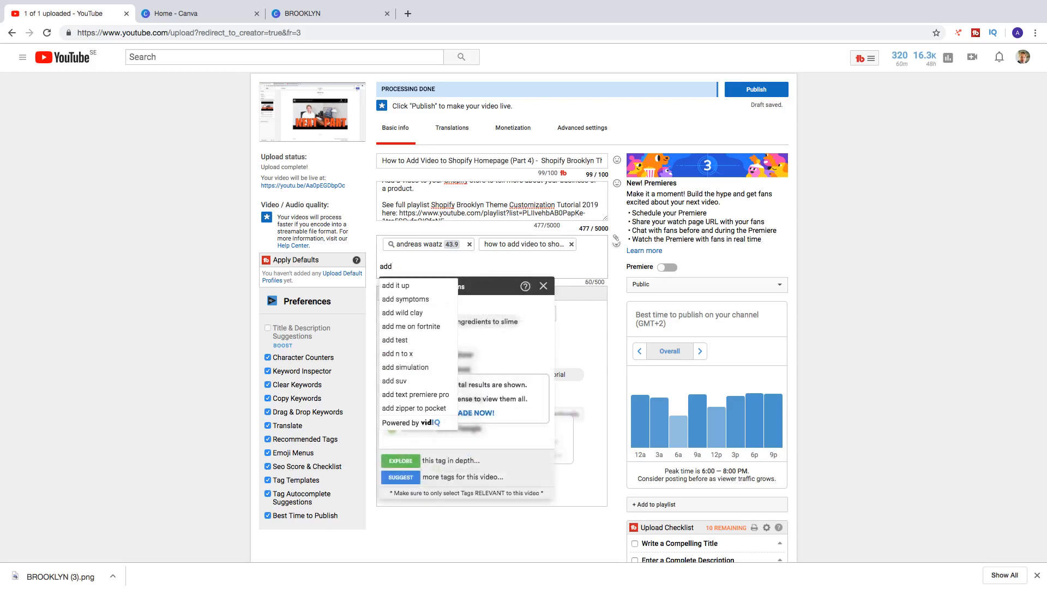
{"action": "type", "text": "vi"}
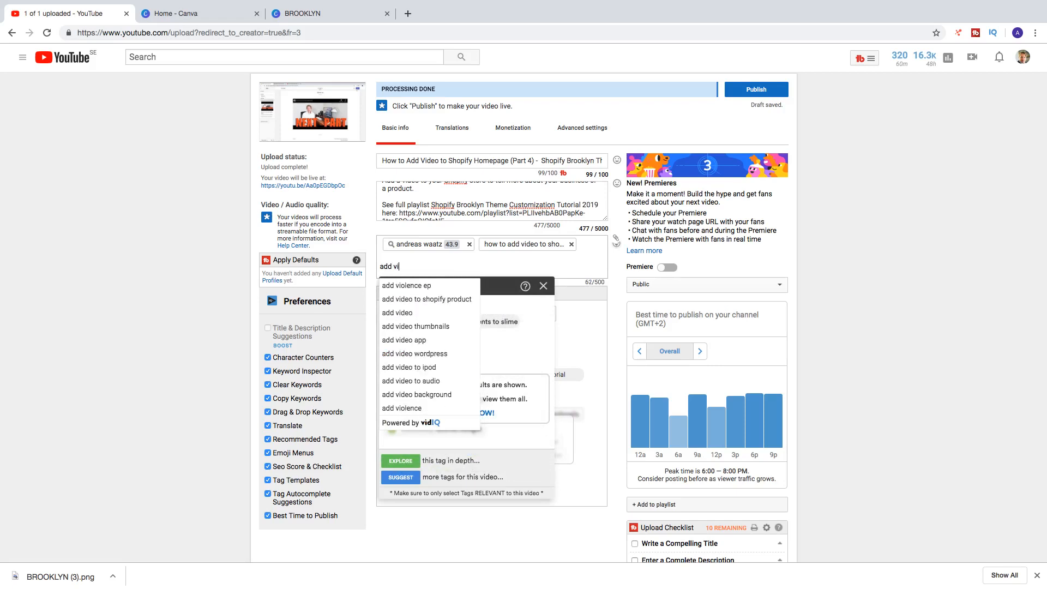
{"action": "type", "text": "deo to shopify"}
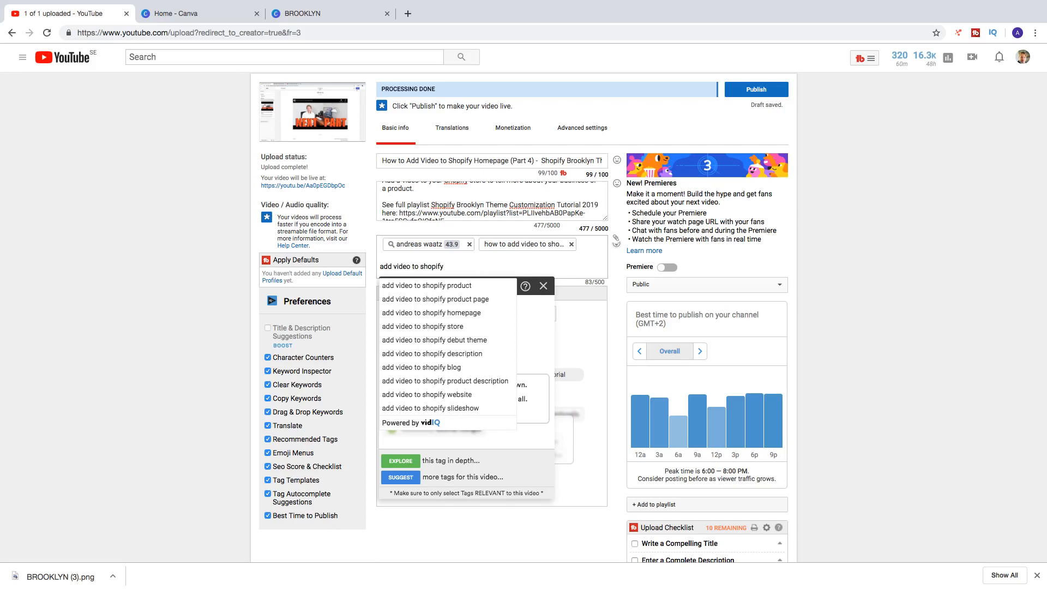
{"action": "left_click", "coordinate": [496, 312]}
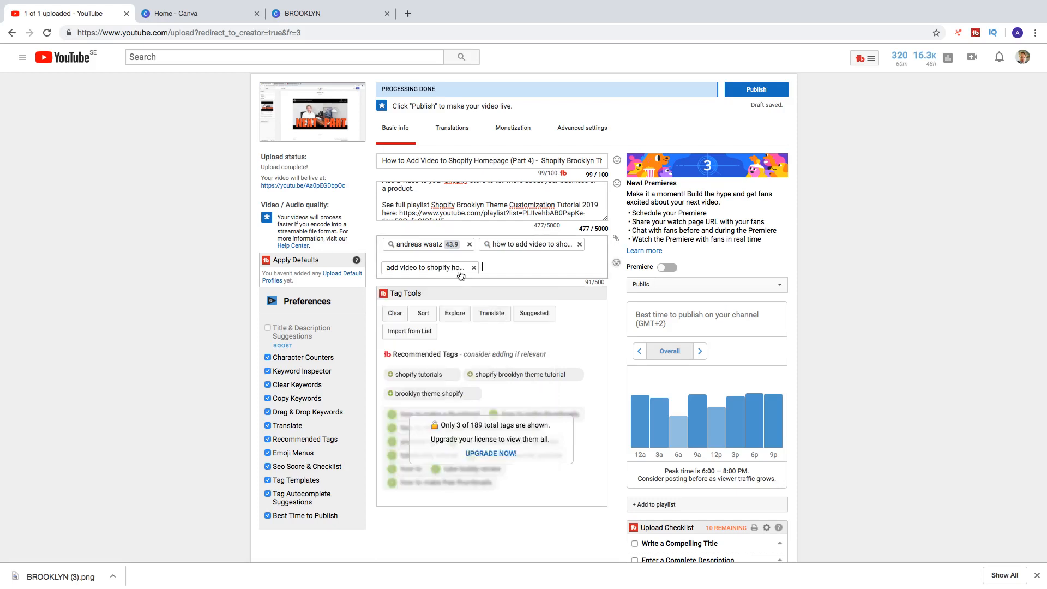
Step: Add two Shopify Brooklyn theme tags from the suggestions, including "shopify brooklyn theme customization tutorial"
{"action": "type", "text": "shopif"}
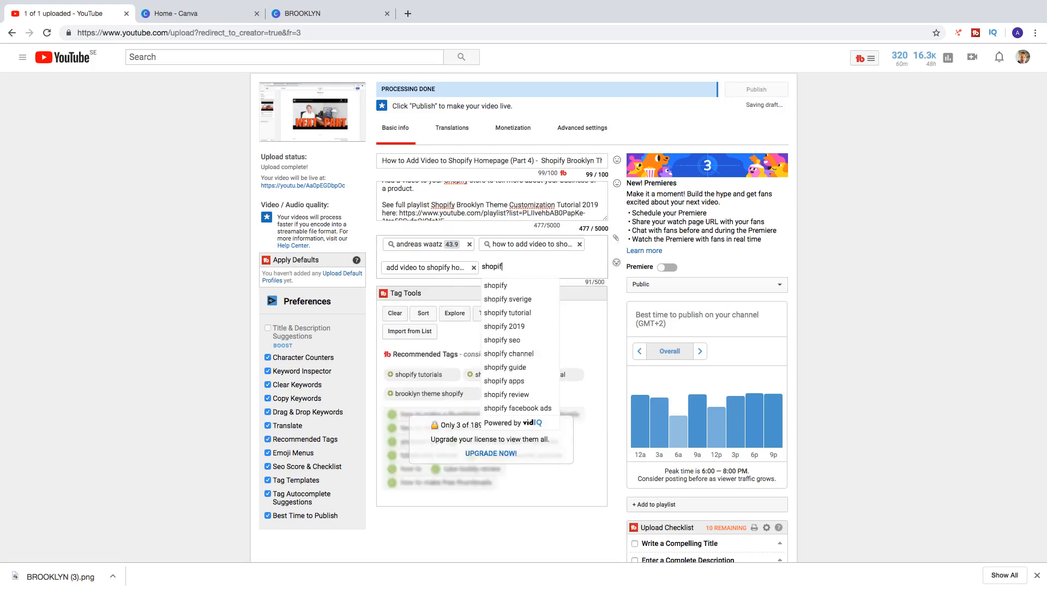
{"action": "type", "text": "y broo"}
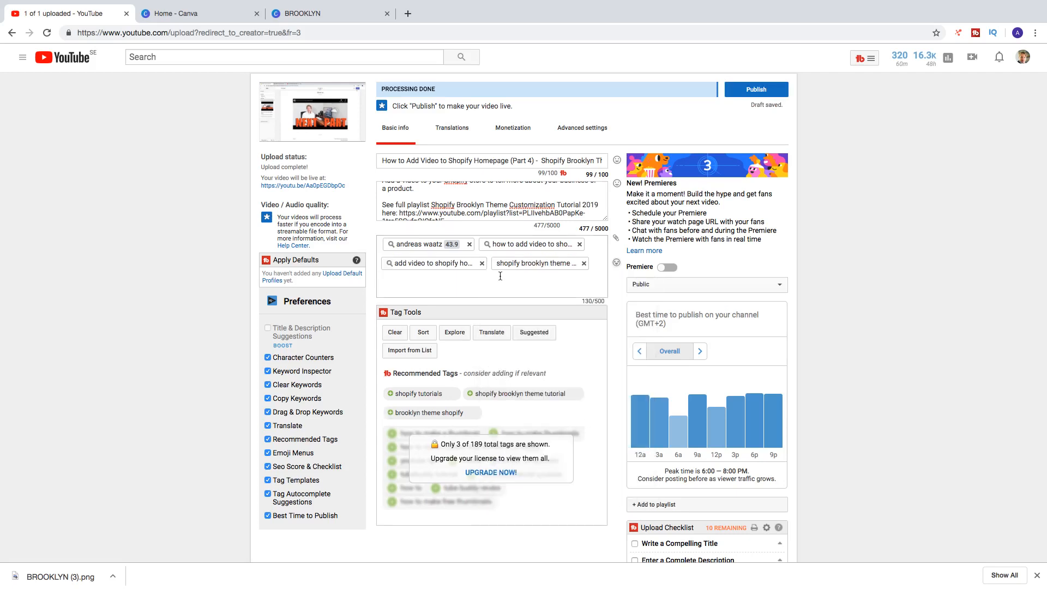
{"action": "type", "text": "shopify"}
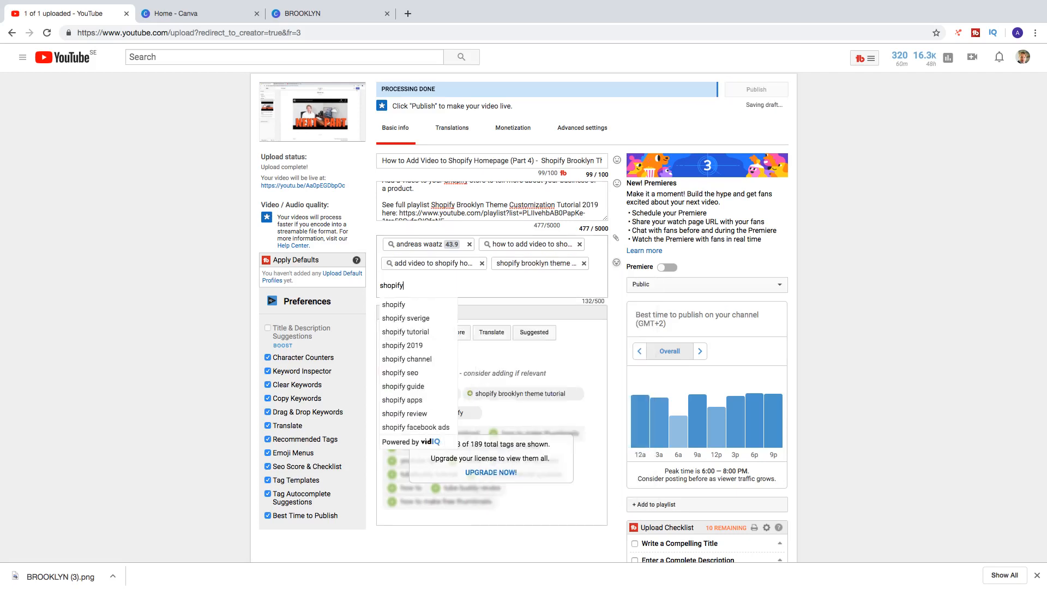
{"action": "type", "text": " bro"}
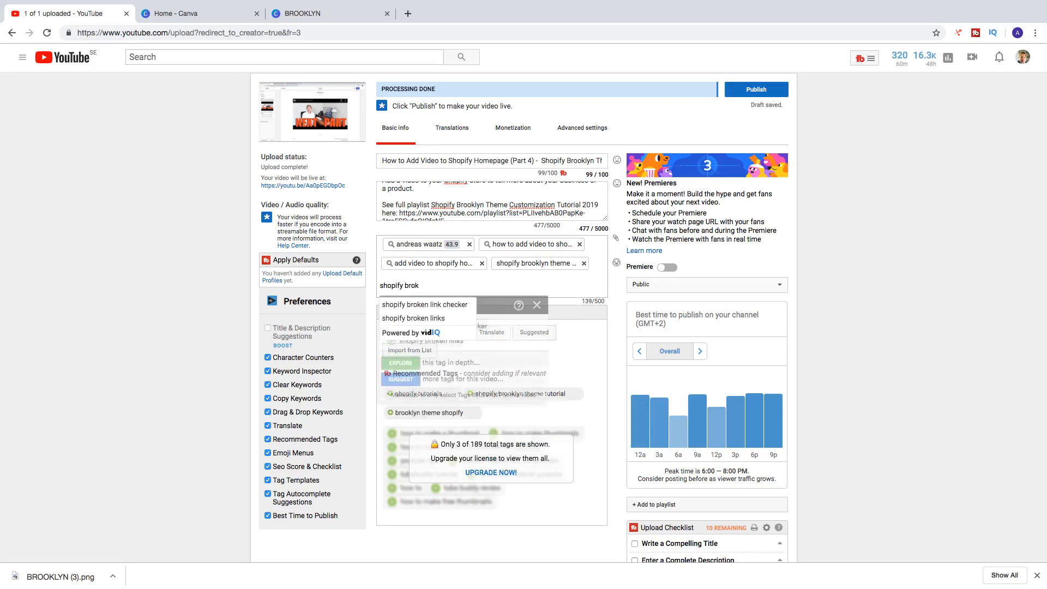
{"action": "type", "text": "okly"}
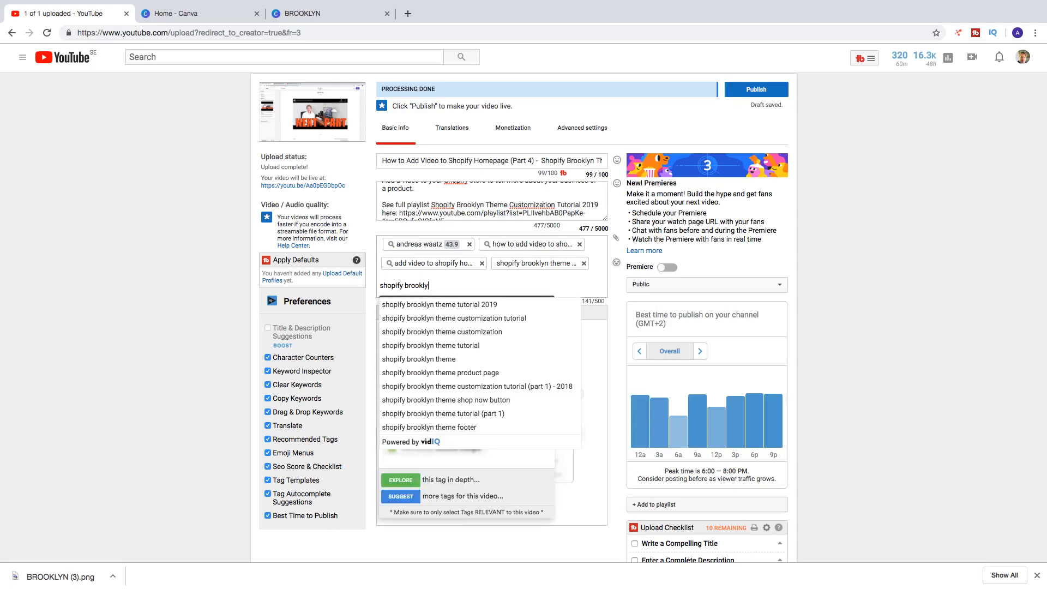
{"action": "type", "text": "n theme"}
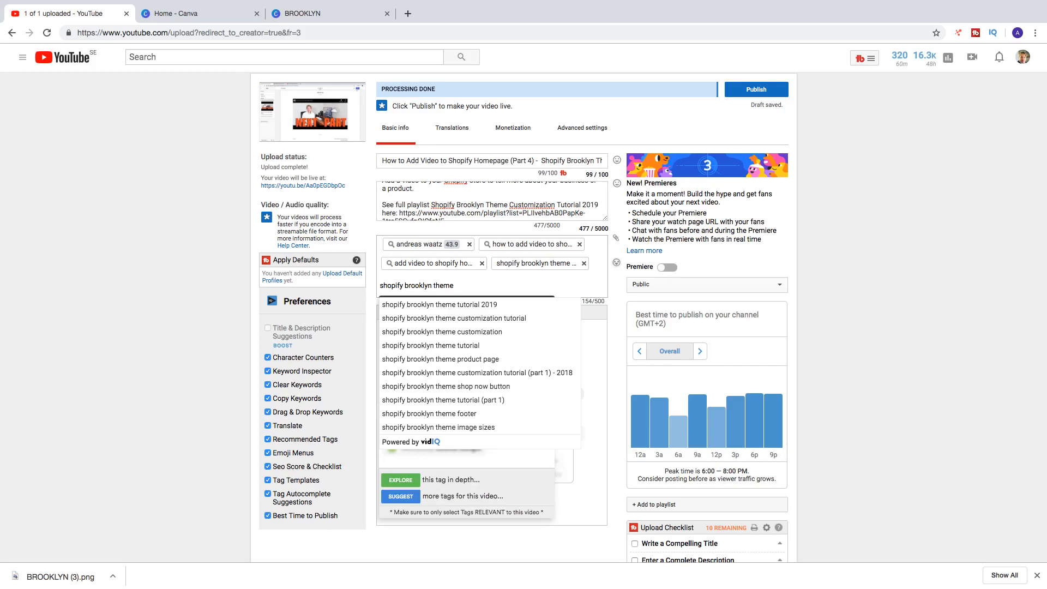
{"action": "left_click", "coordinate": [519, 318]}
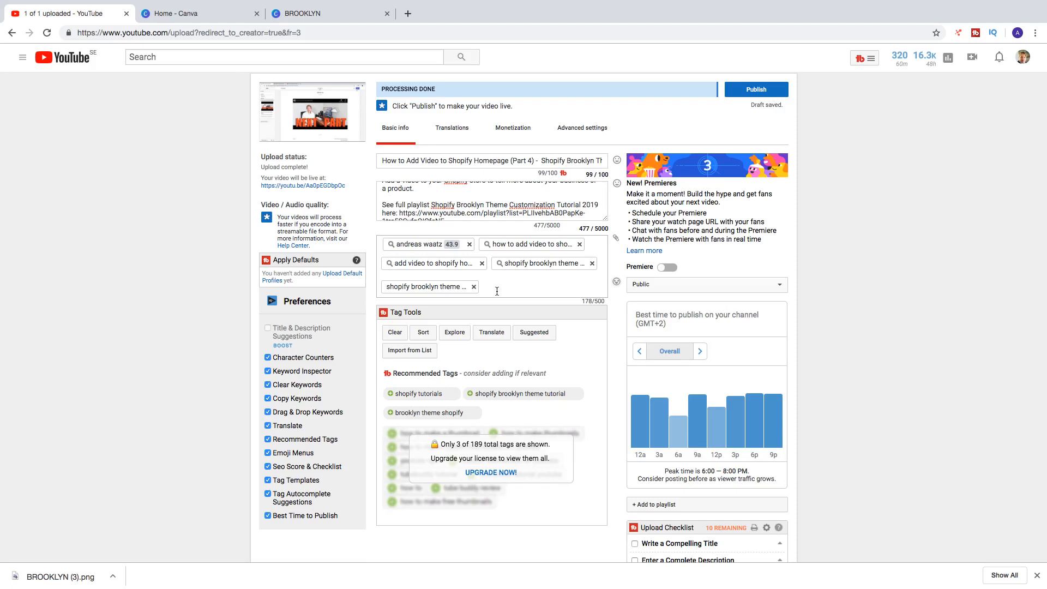
Step: Add the suggested tag "brooklyn theme shopify"
{"action": "type", "text": "brooklu"}
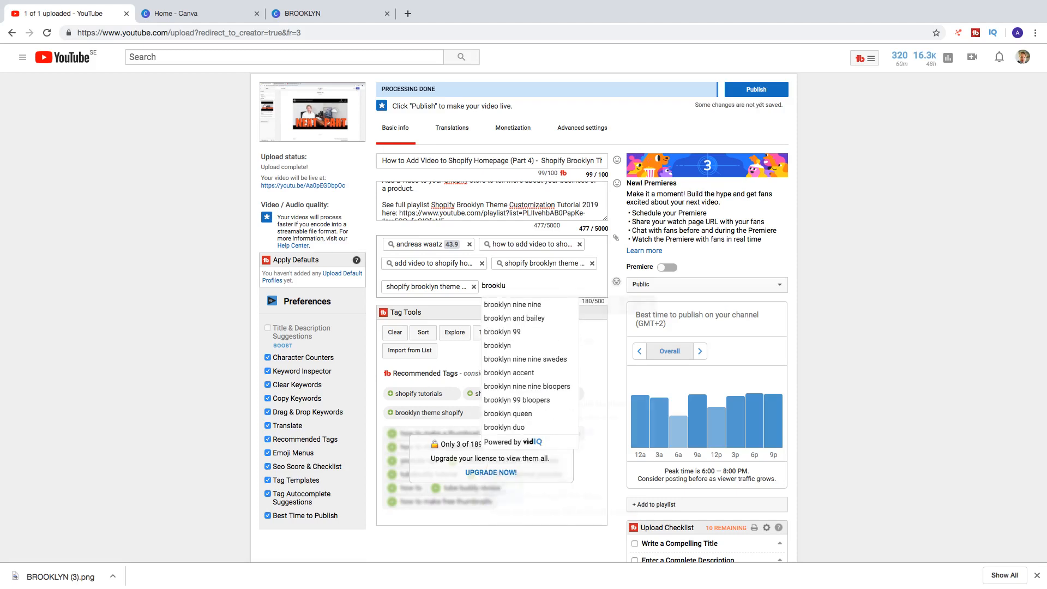
{"action": "key", "text": "BackSpace"}
{"action": "type", "text": "yn theme"}
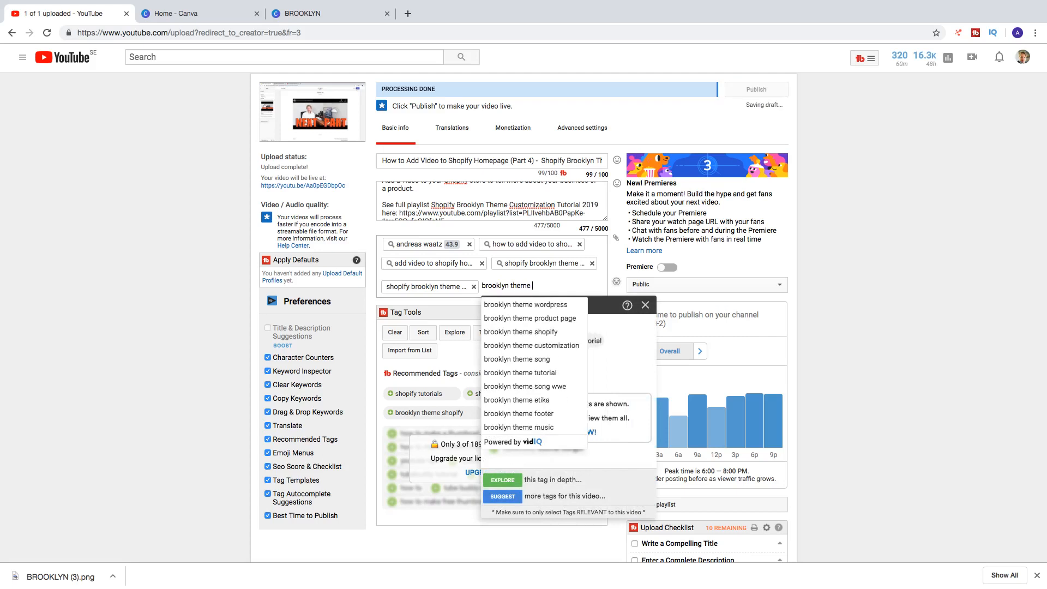
{"action": "left_click", "coordinate": [523, 334]}
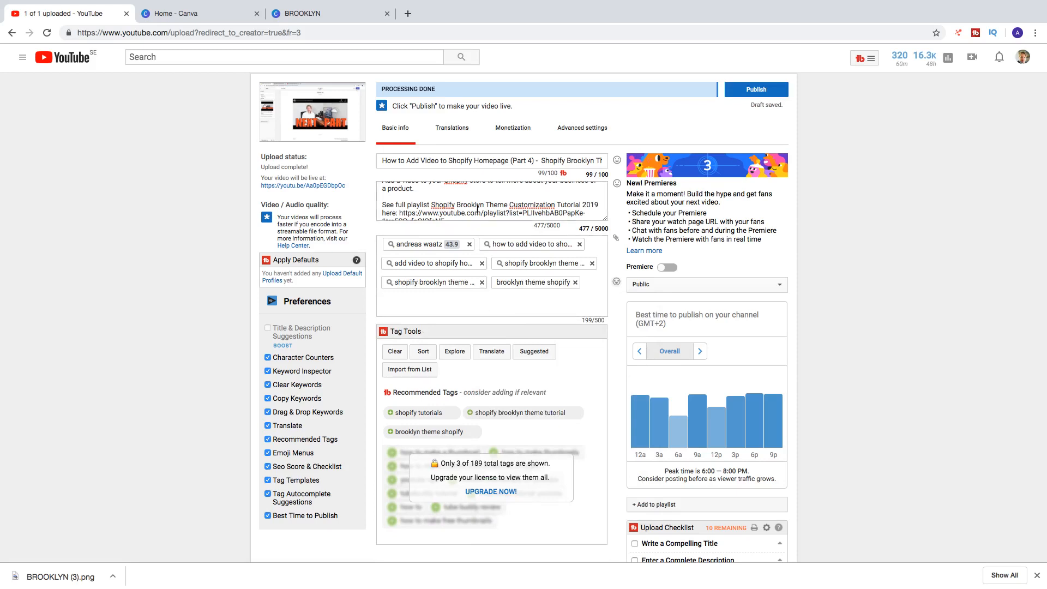
Step: Copy "How to add a video to Shopify homepage" from the description into the tags and move the personal name tag to the end
{"action": "scroll", "coordinate": [477, 208], "scroll_direction": "up", "scroll_amount": 3}
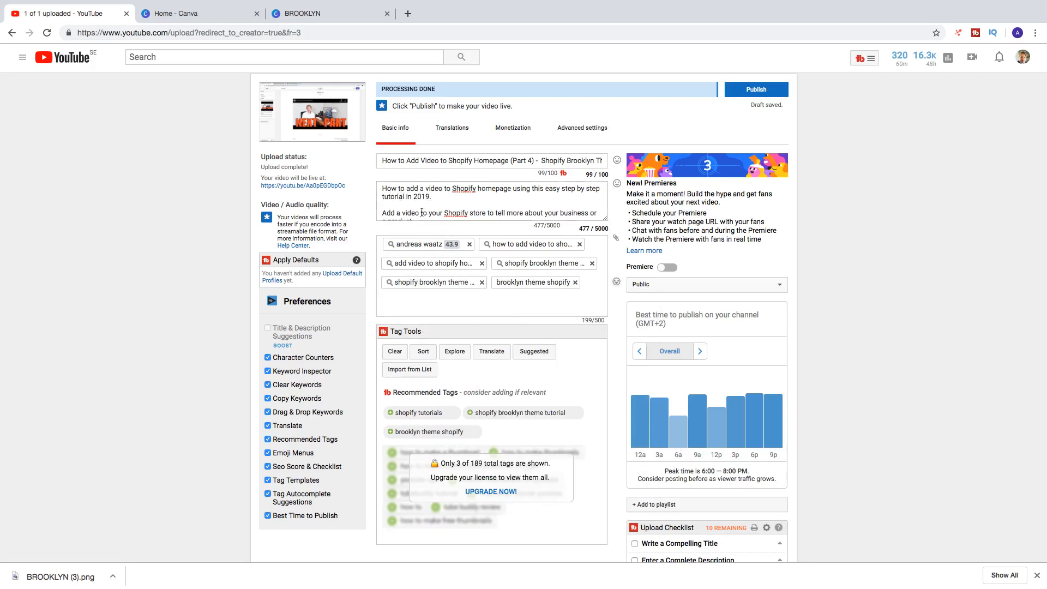
{"action": "left_click_drag", "start_coordinate": [384, 191], "coordinate": [509, 189]}
{"action": "right_click", "coordinate": [496, 188]}
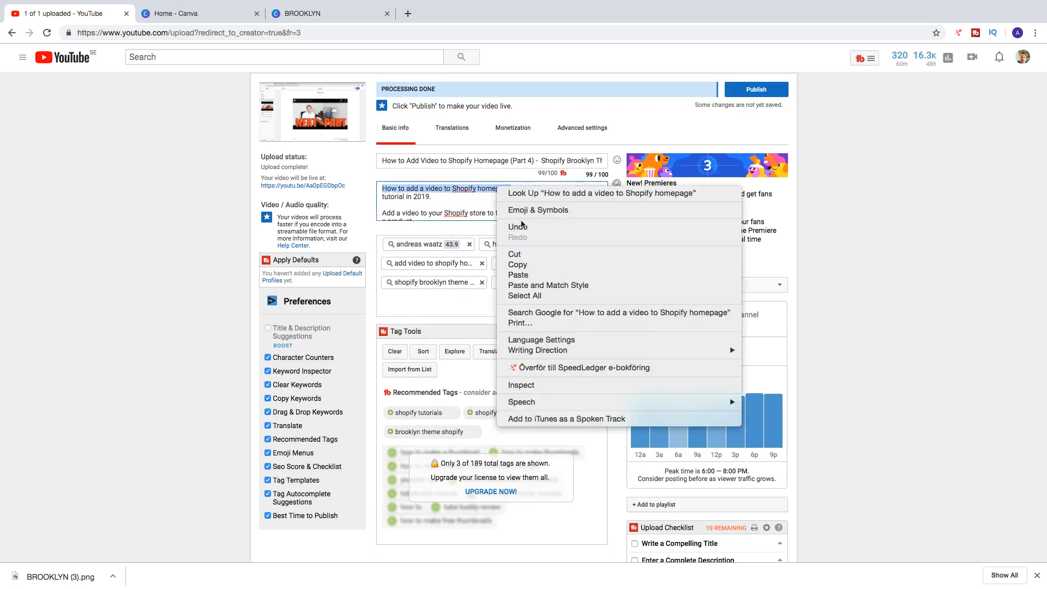
{"action": "left_click", "coordinate": [524, 264]}
{"action": "left_click", "coordinate": [460, 300]}
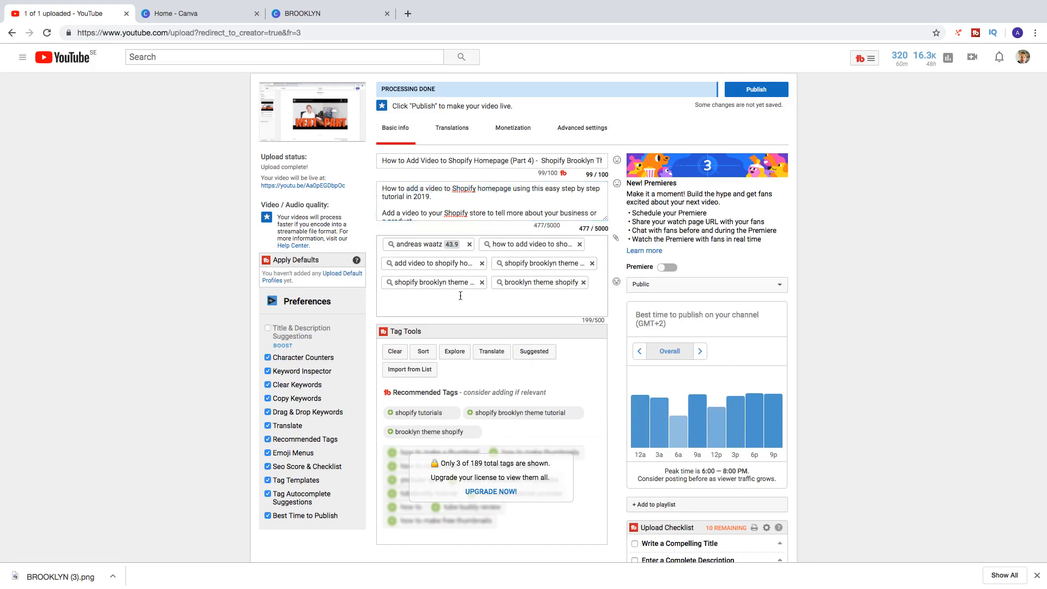
{"action": "key", "text": "ctrl+v"}
{"action": "key", "text": "Return"}
{"action": "left_click_drag", "start_coordinate": [431, 245], "coordinate": [471, 302]}
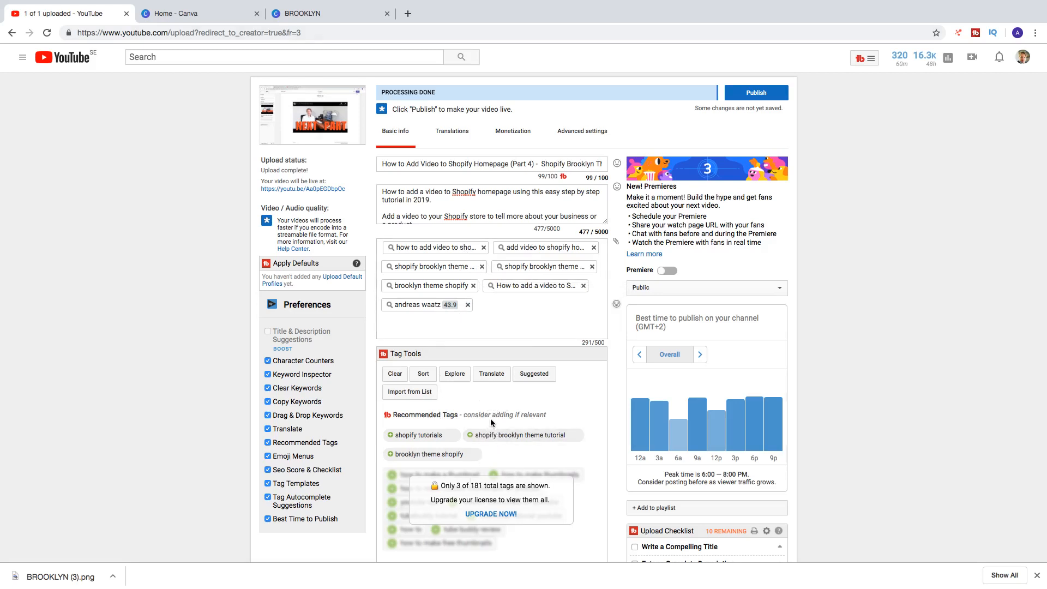
Step: Try the Premiere option for the video and turn it back off
{"action": "left_click", "coordinate": [734, 290]}
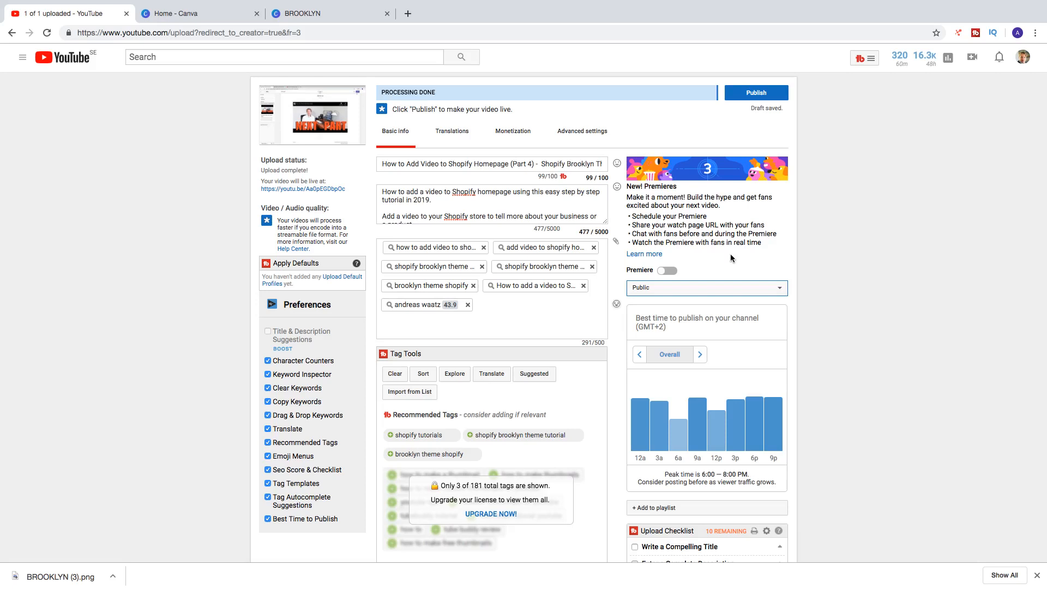
{"action": "left_click", "coordinate": [663, 270]}
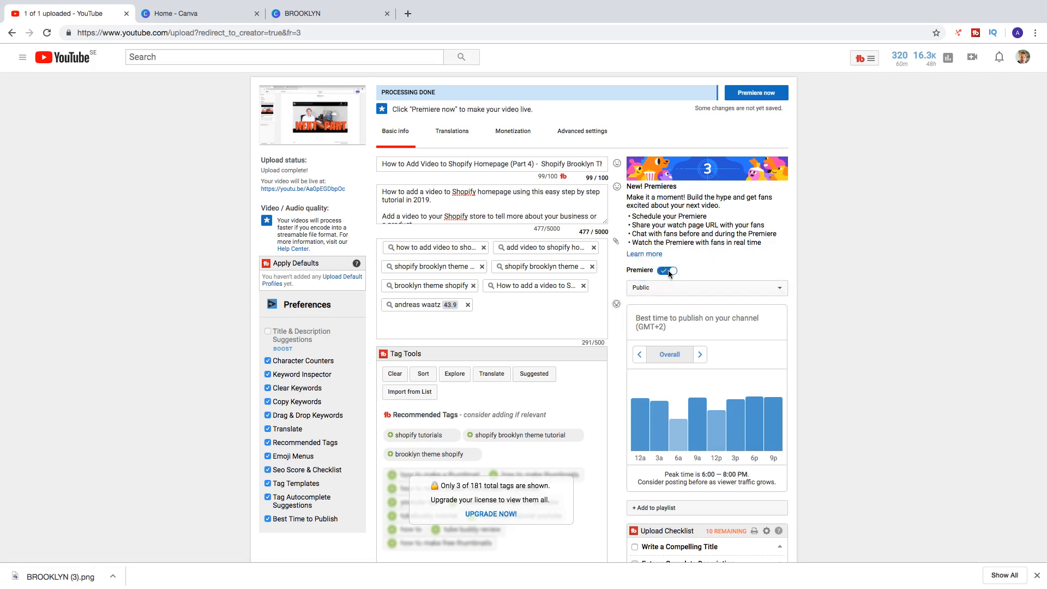
{"action": "left_click", "coordinate": [668, 270]}
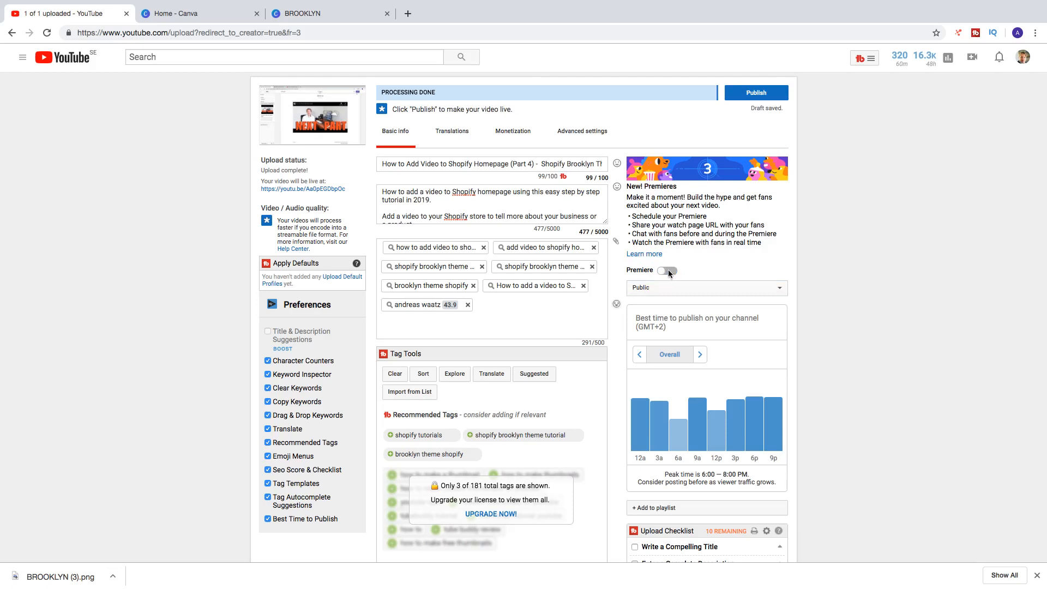
Step: Try the Scheduled visibility setting and return the video to Public
{"action": "left_click", "coordinate": [684, 287]}
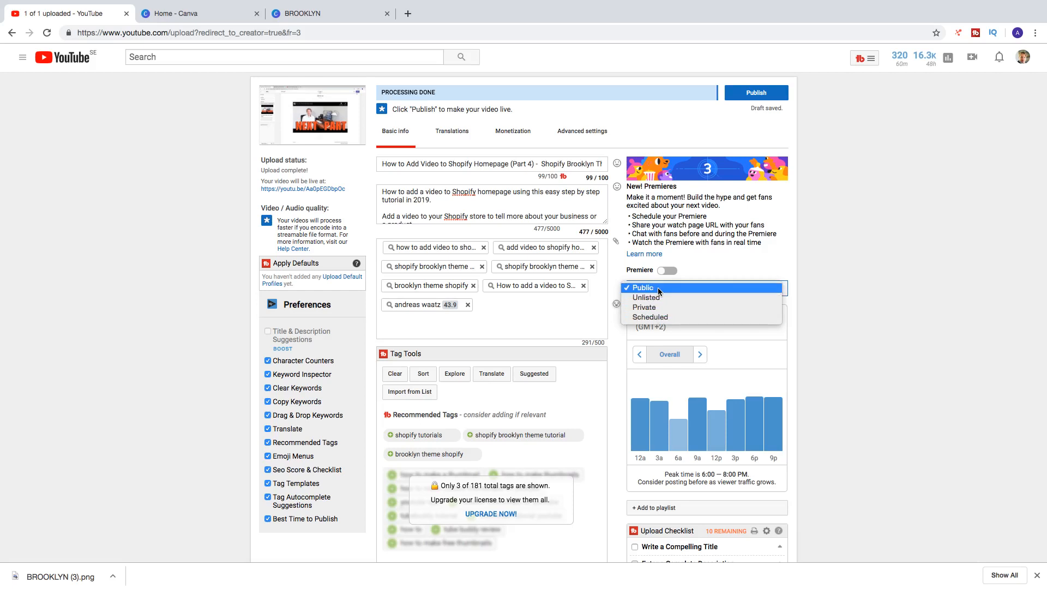
{"action": "left_click", "coordinate": [659, 317]}
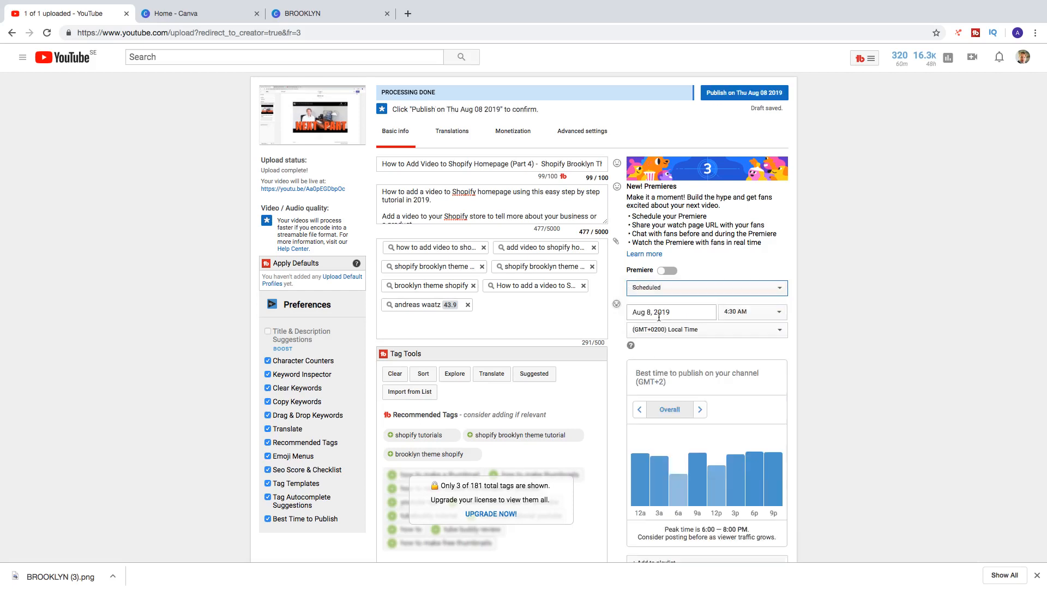
{"action": "scroll", "coordinate": [706, 343], "scroll_direction": "down", "scroll_amount": 1}
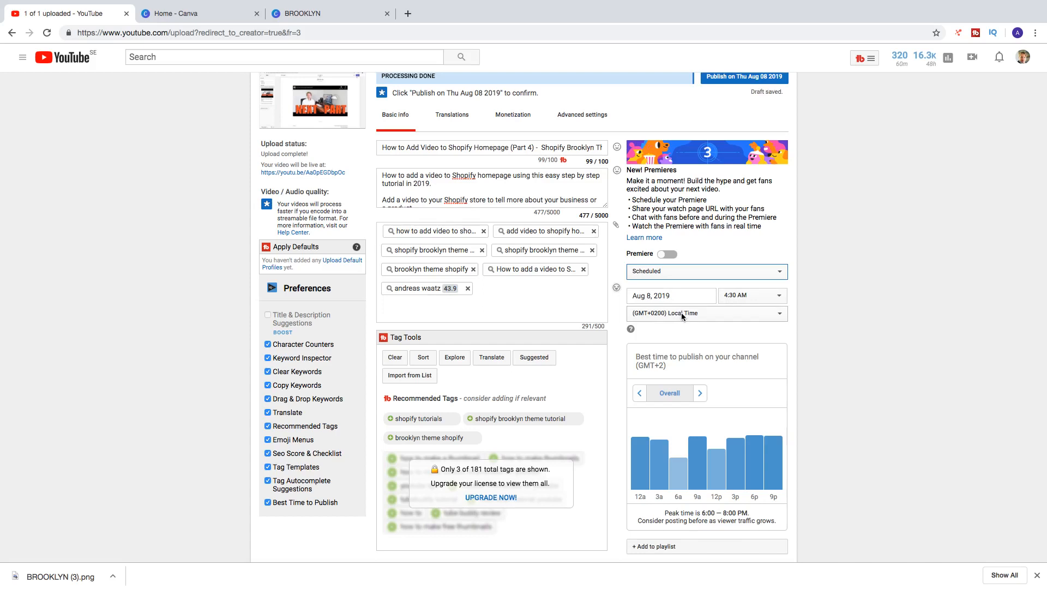
{"action": "left_click", "coordinate": [681, 274]}
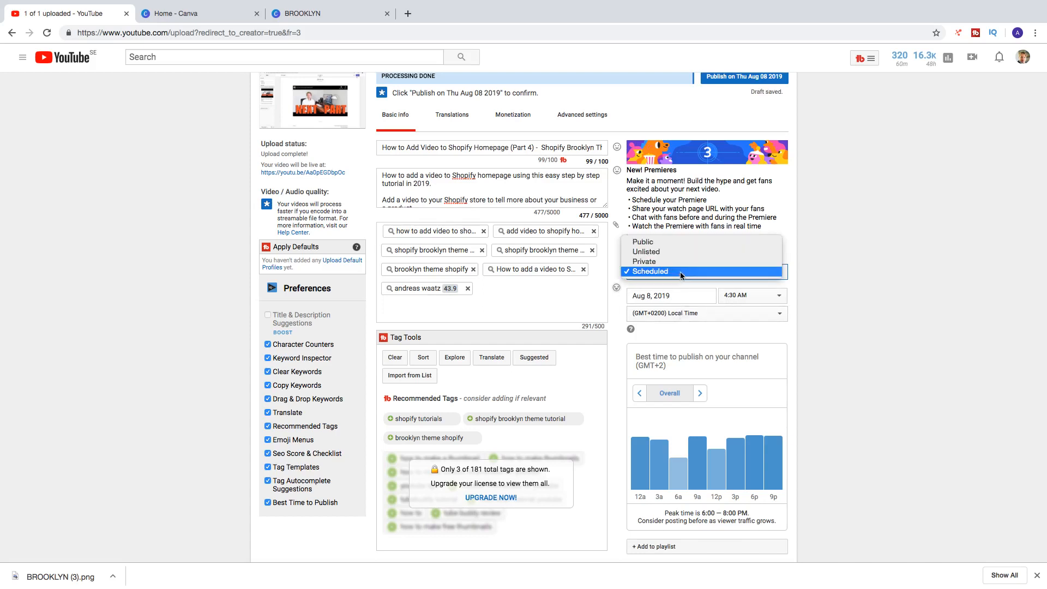
{"action": "left_click", "coordinate": [667, 243]}
Step: Look over the existing playlists and the new-playlist form with its privacy options, and close it without creating one
{"action": "scroll", "coordinate": [707, 316], "scroll_direction": "down", "scroll_amount": 3}
{"action": "scroll", "coordinate": [708, 319], "scroll_direction": "down", "scroll_amount": 2}
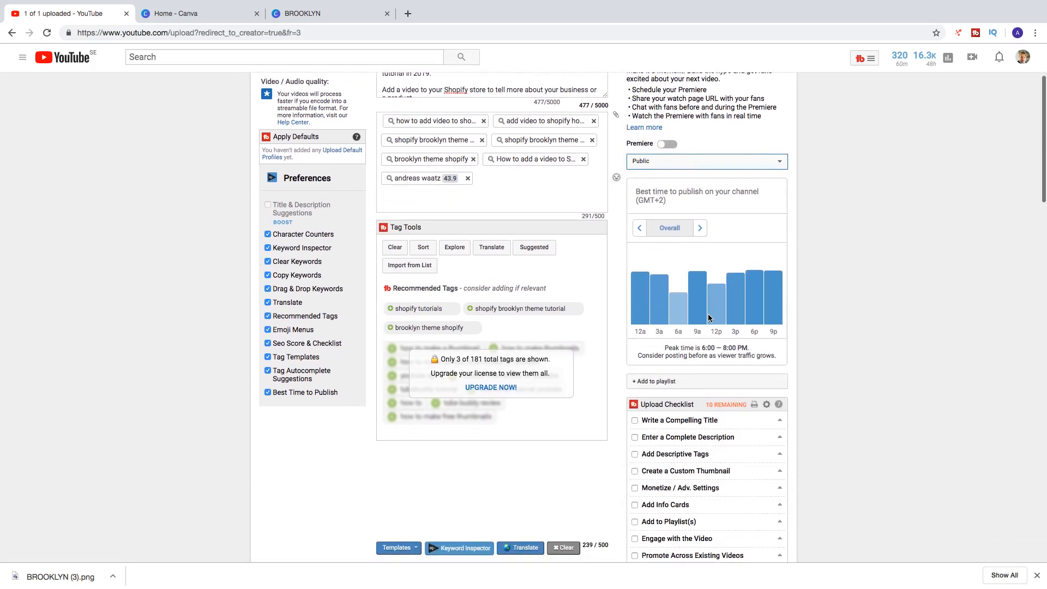
{"action": "left_click", "coordinate": [658, 336]}
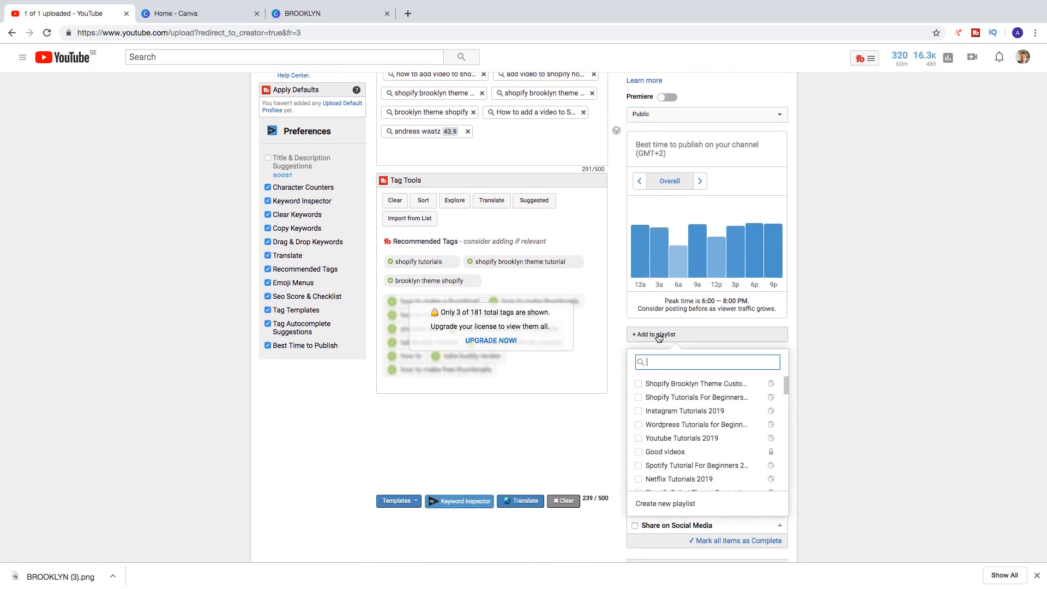
{"action": "left_click", "coordinate": [665, 505]}
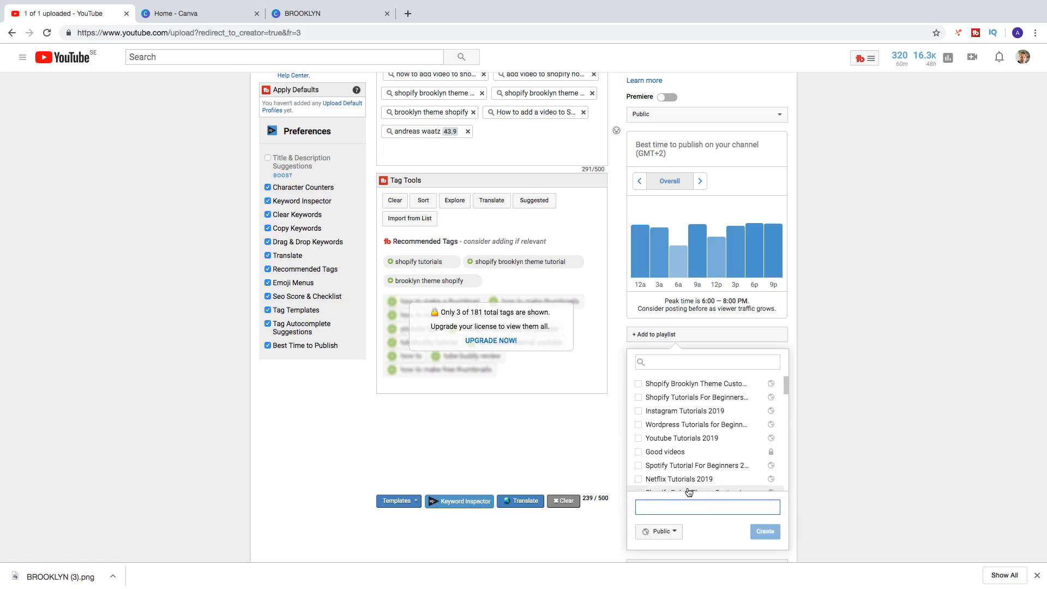
{"action": "left_click", "coordinate": [659, 533]}
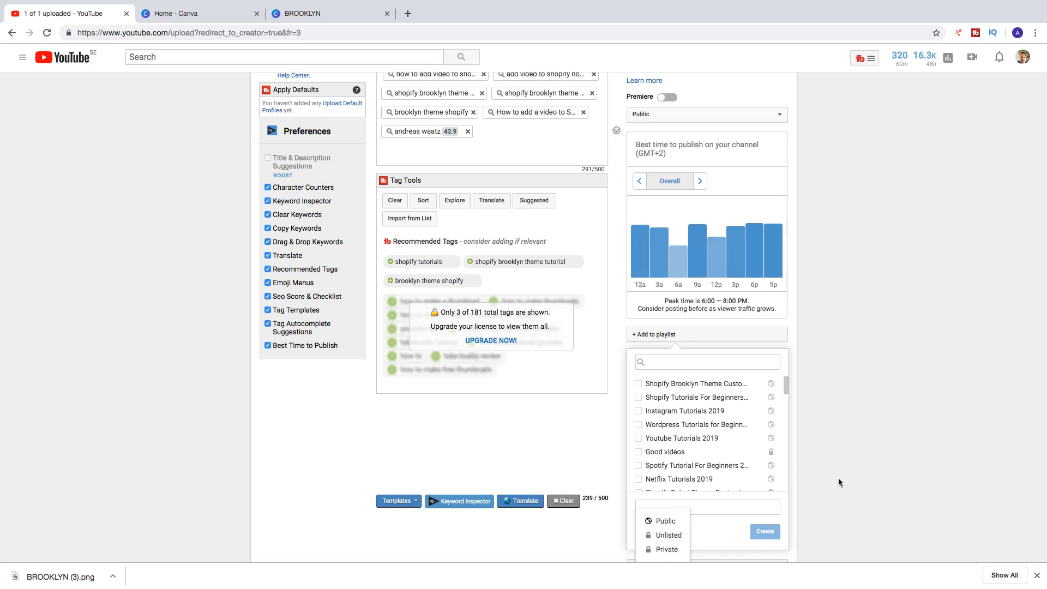
{"action": "left_click", "coordinate": [692, 506]}
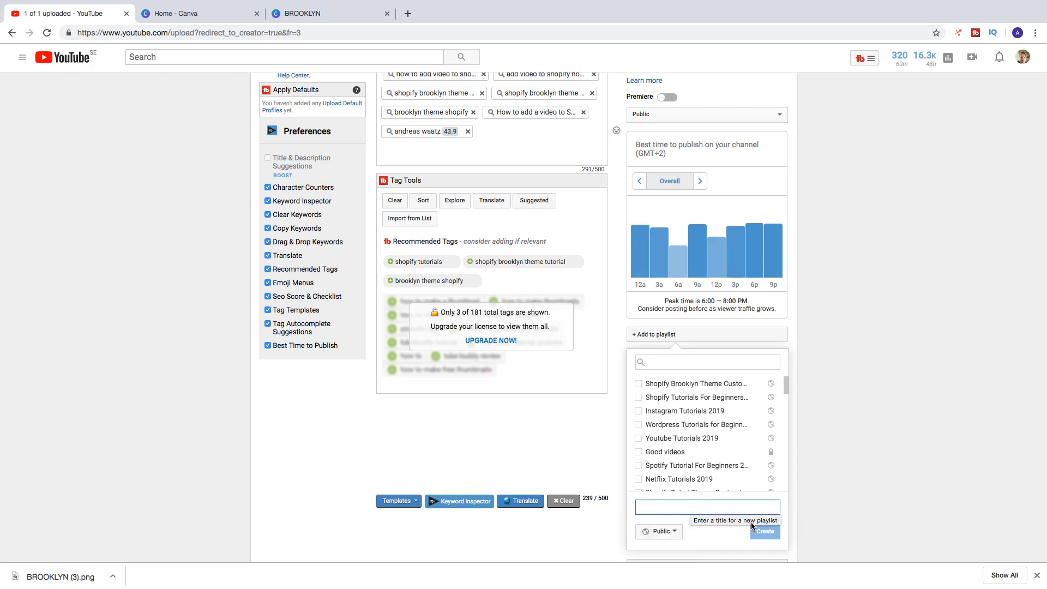
{"action": "left_click", "coordinate": [659, 531]}
{"action": "left_click", "coordinate": [839, 480]}
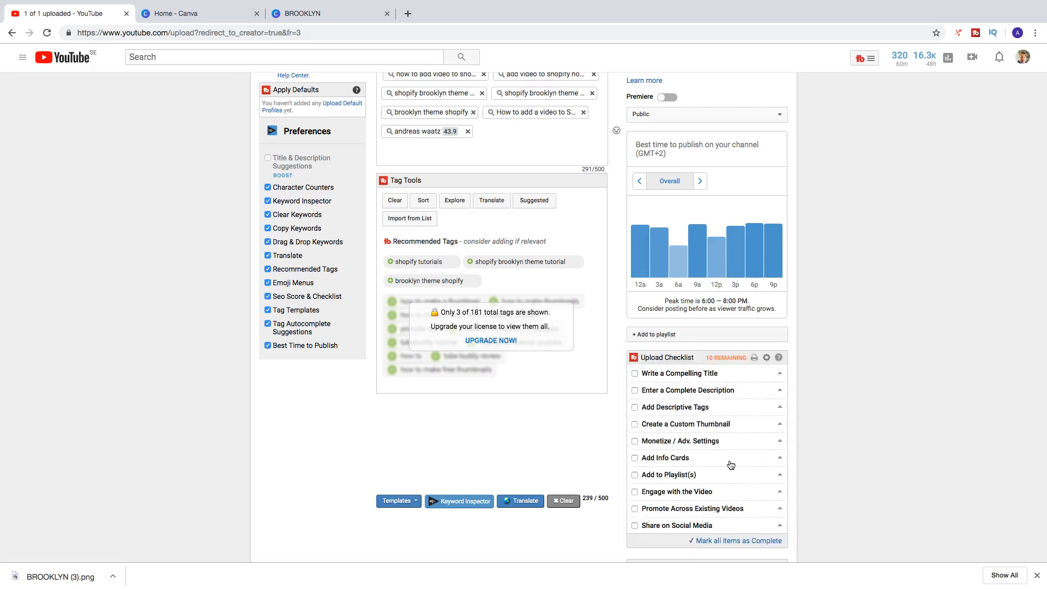
Step: Add the video to the existing "Shopify Brooklyn Theme Customization Tutorial" playlist
{"action": "left_click", "coordinate": [660, 334]}
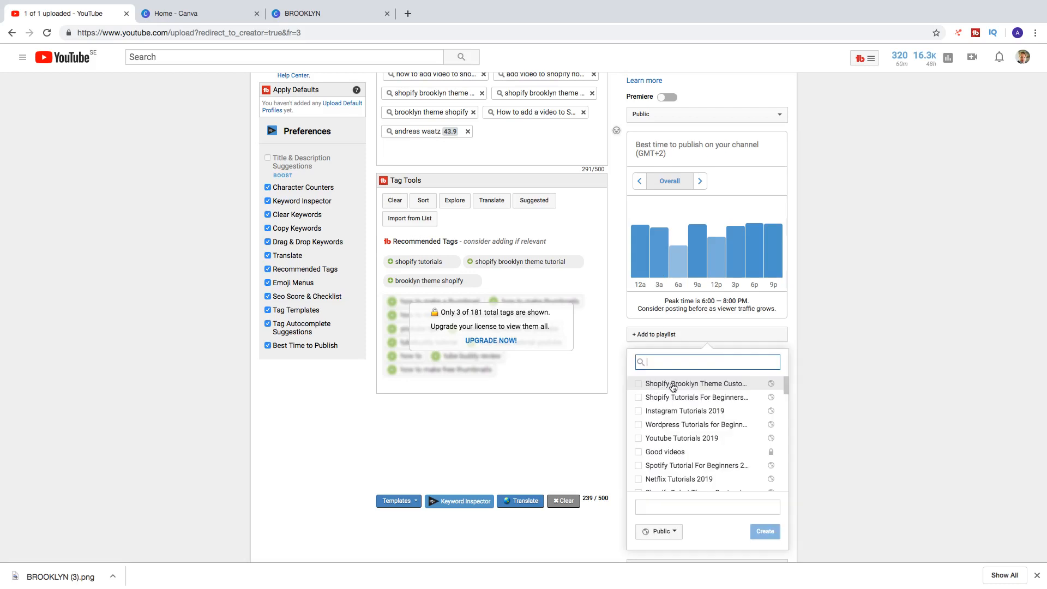
{"action": "left_click", "coordinate": [638, 384]}
{"action": "left_click", "coordinate": [813, 426]}
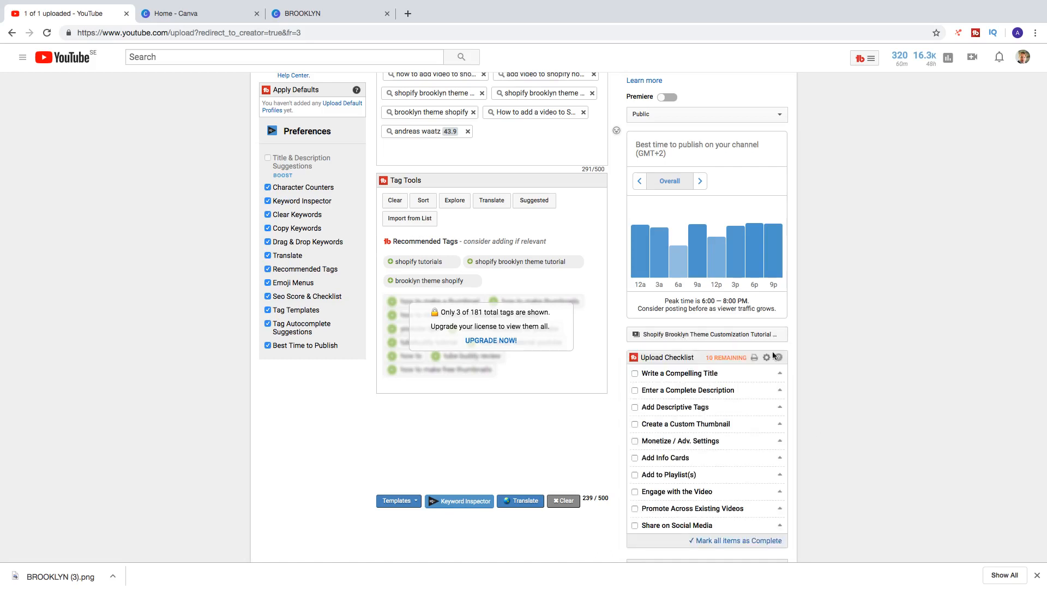
Step: Check the custom thumbnail requirements and upload the "How to Add Video to Shopi...019.png" image from Downloads as the video's thumbnail
{"action": "scroll", "coordinate": [849, 400], "scroll_direction": "down", "scroll_amount": 8}
{"action": "scroll", "coordinate": [850, 401], "scroll_direction": "down", "scroll_amount": 7}
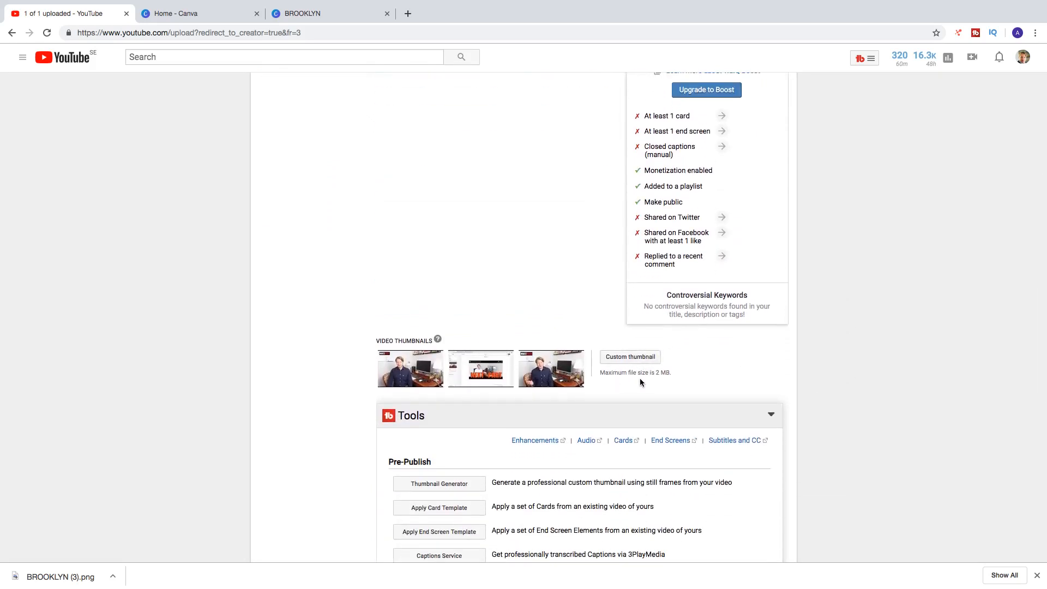
{"action": "mouse_move", "coordinate": [650, 375]}
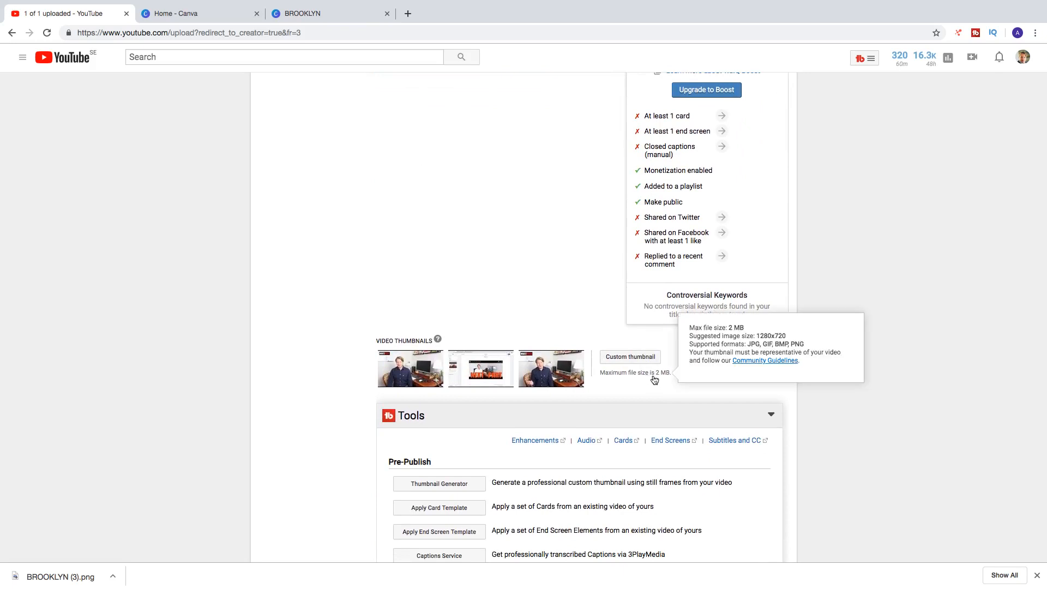
{"action": "scroll", "coordinate": [692, 335], "scroll_direction": "down", "scroll_amount": 1}
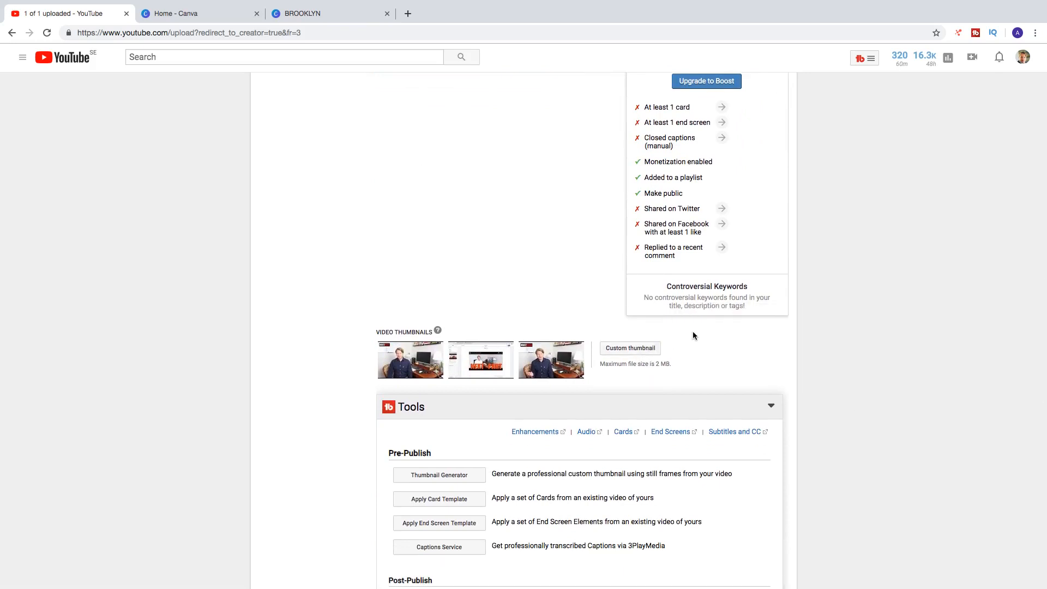
{"action": "left_click", "coordinate": [634, 353]}
{"action": "left_click", "coordinate": [370, 114]}
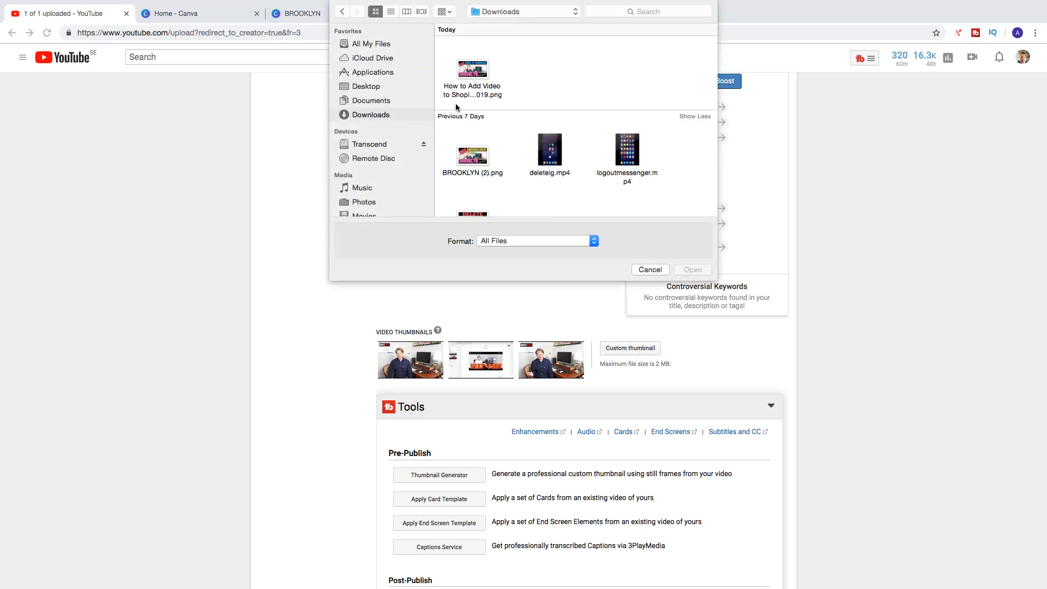
{"action": "left_click", "coordinate": [490, 94]}
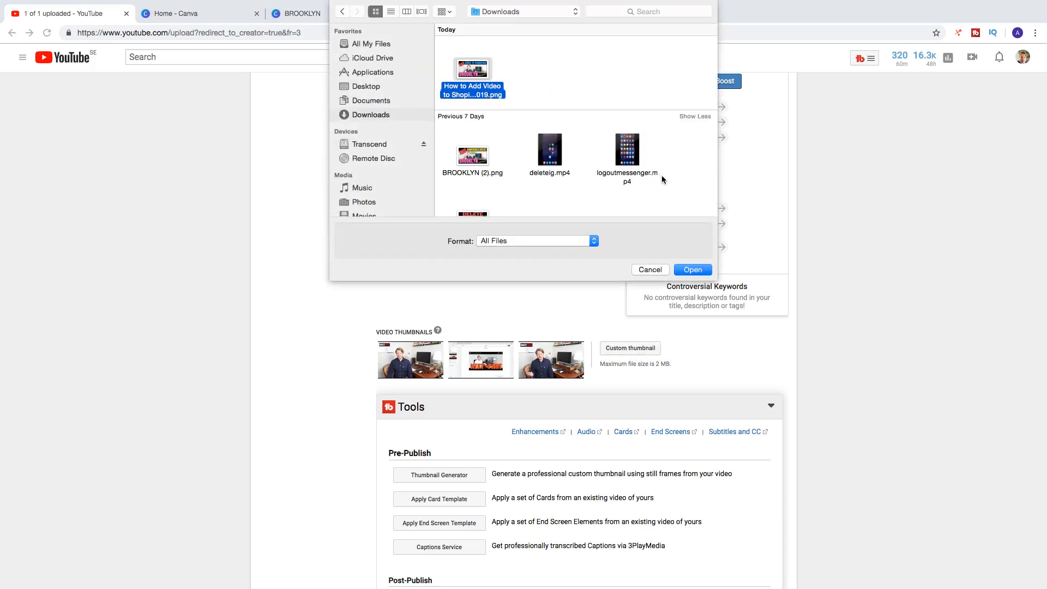
{"action": "left_click", "coordinate": [692, 270]}
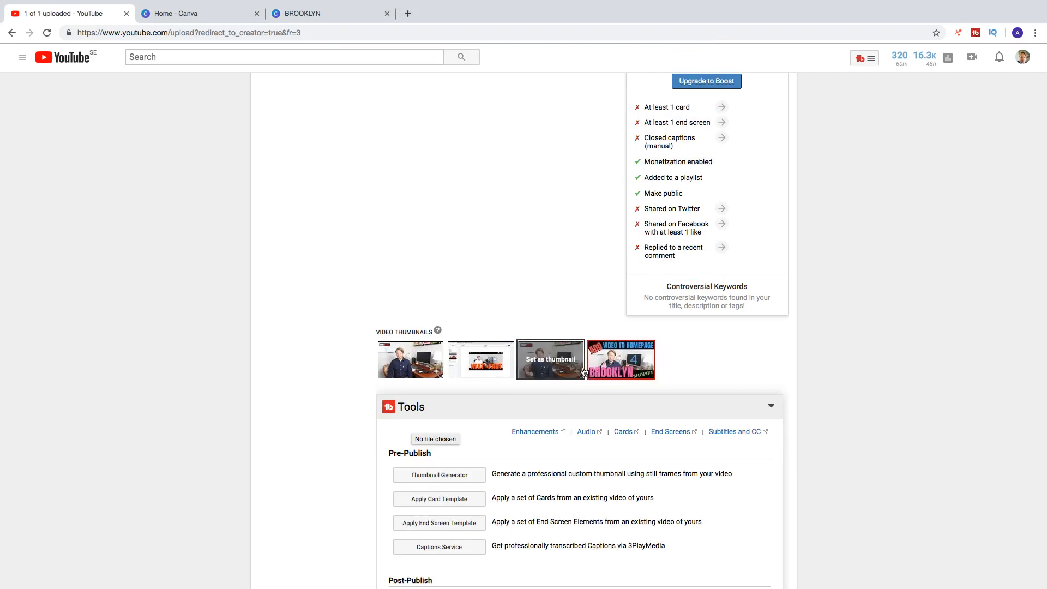
Step: Try turning off ad monetization for the video and switch it back on
{"action": "scroll", "coordinate": [584, 371], "scroll_direction": "up", "scroll_amount": 10}
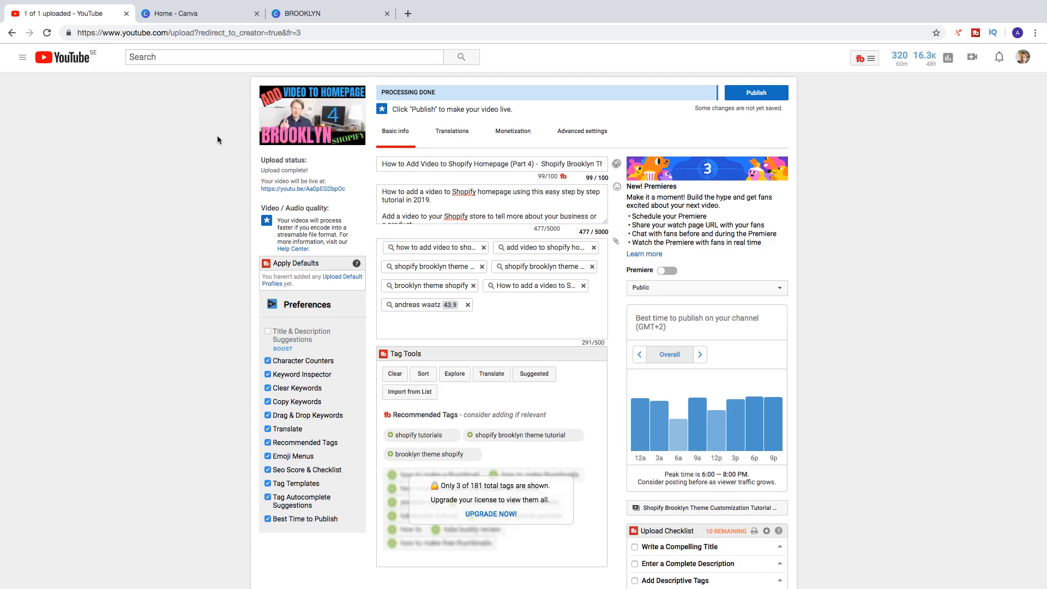
{"action": "left_click", "coordinate": [452, 141]}
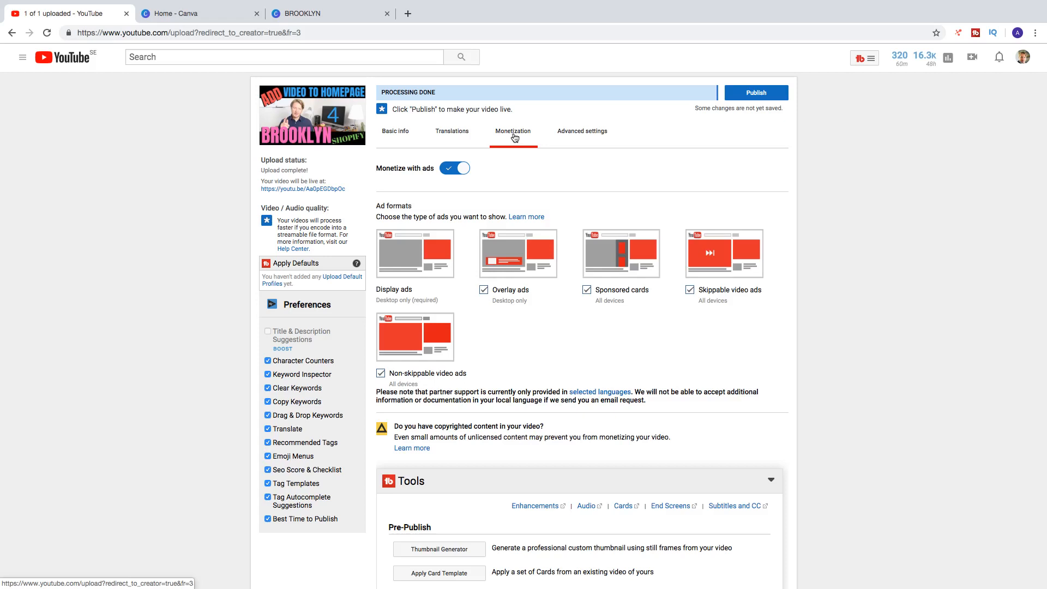
{"action": "left_click", "coordinate": [454, 170]}
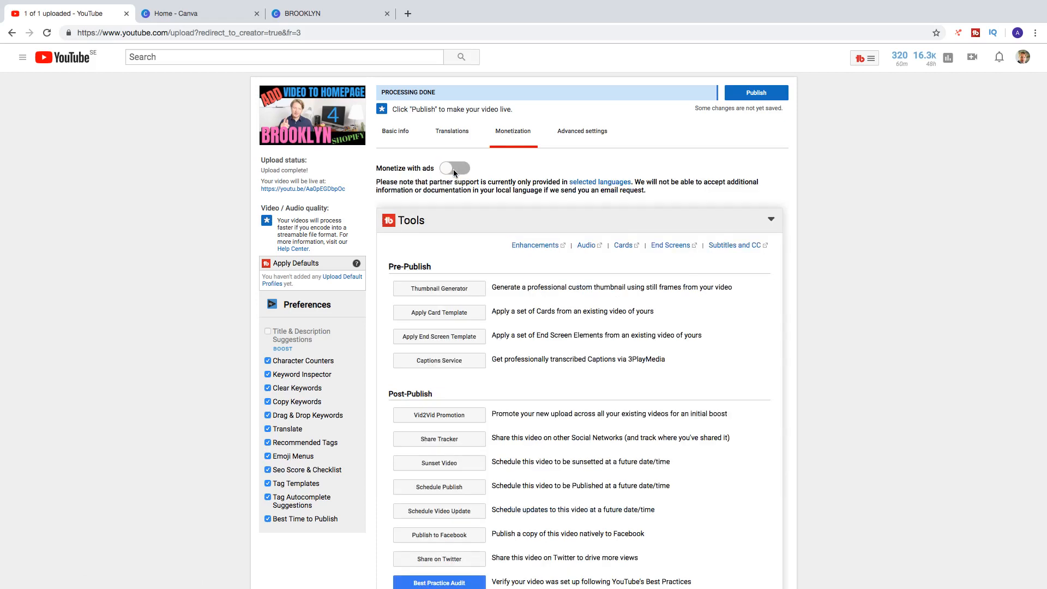
{"action": "left_click", "coordinate": [448, 169]}
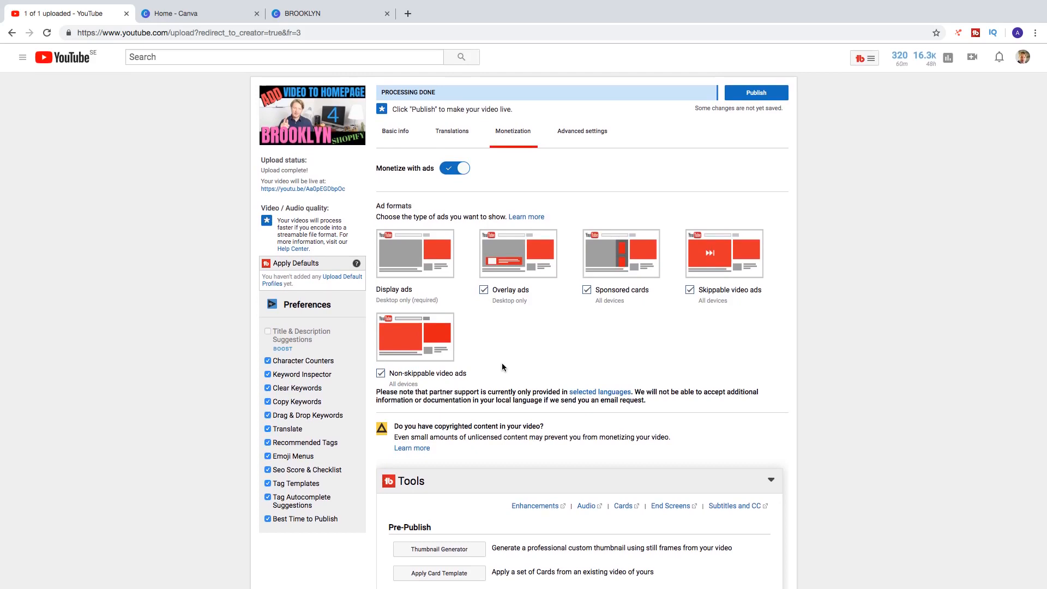
Step: Open the video's advanced settings and examine the comment moderation choices and the comment sort orders
{"action": "left_click", "coordinate": [575, 137]}
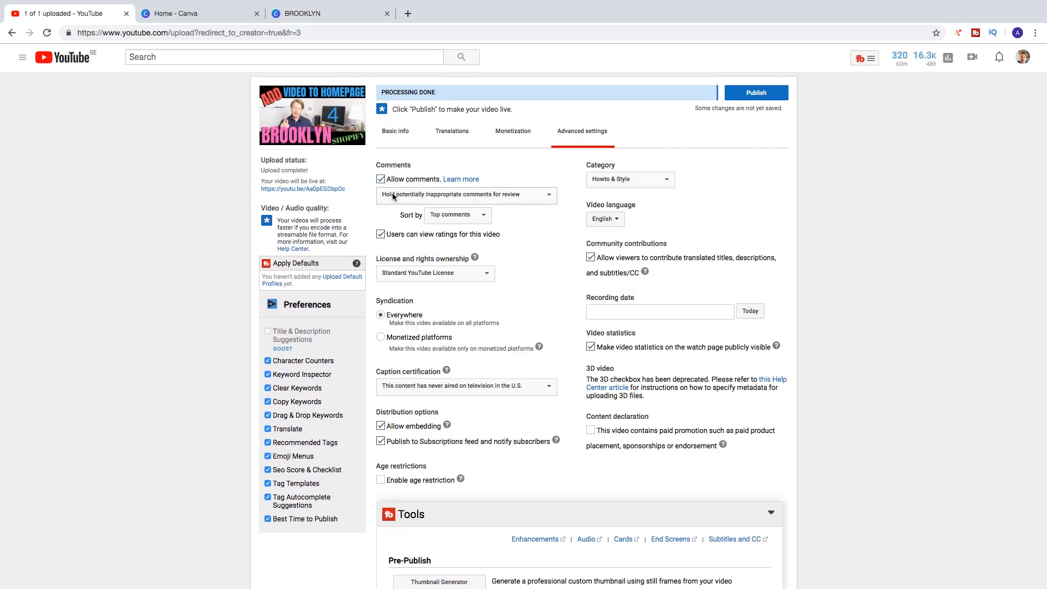
{"action": "left_click", "coordinate": [415, 196]}
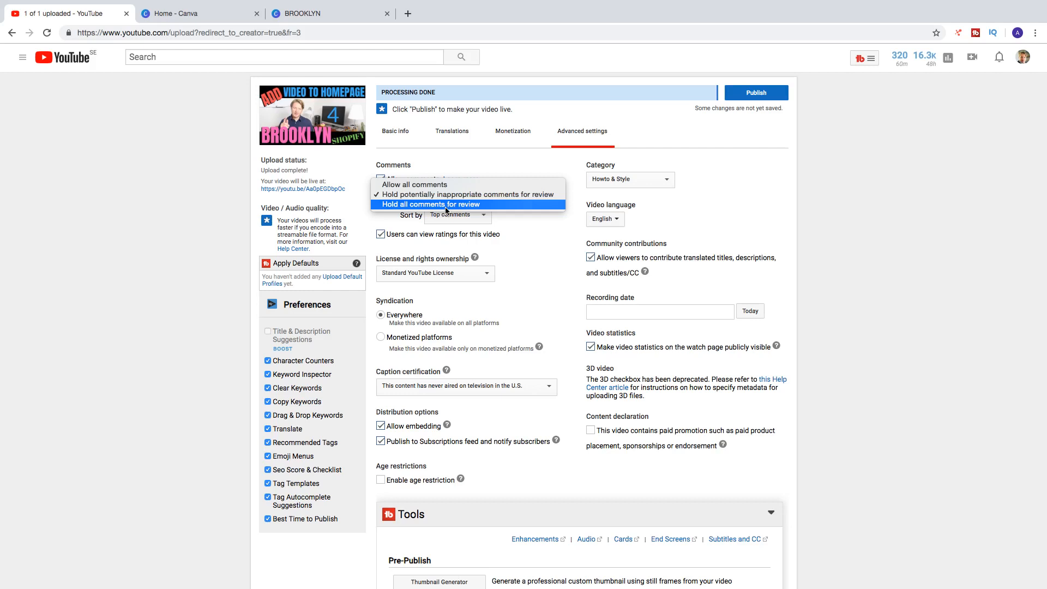
{"action": "left_click", "coordinate": [432, 195]}
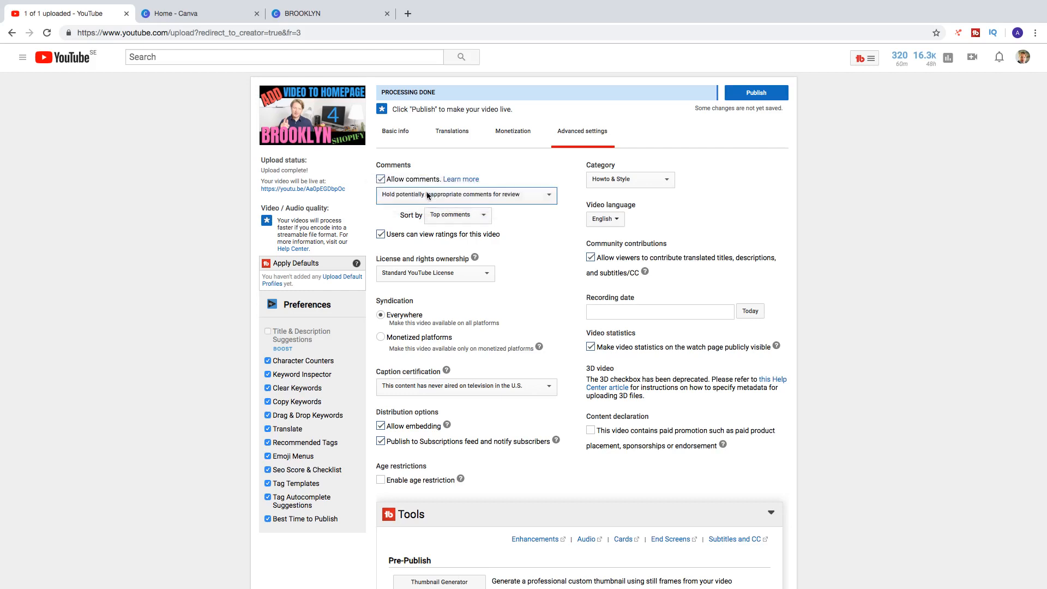
{"action": "left_click", "coordinate": [431, 220]}
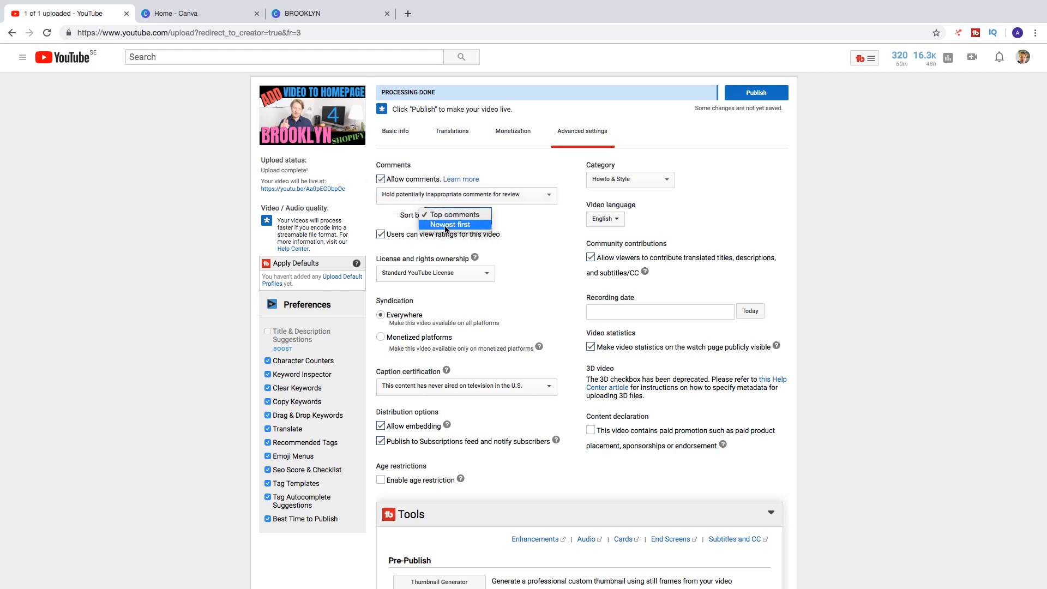
{"action": "left_click", "coordinate": [389, 217]}
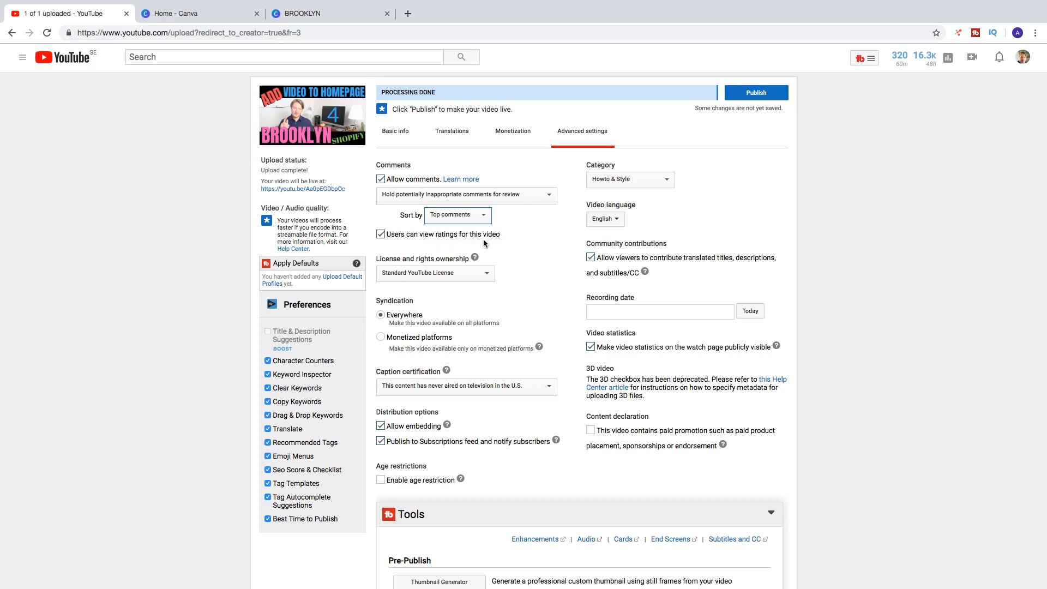
Step: Examine the available license and rights ownership choices and the caption certification choices for the video
{"action": "scroll", "coordinate": [437, 253], "scroll_direction": "down", "scroll_amount": 1}
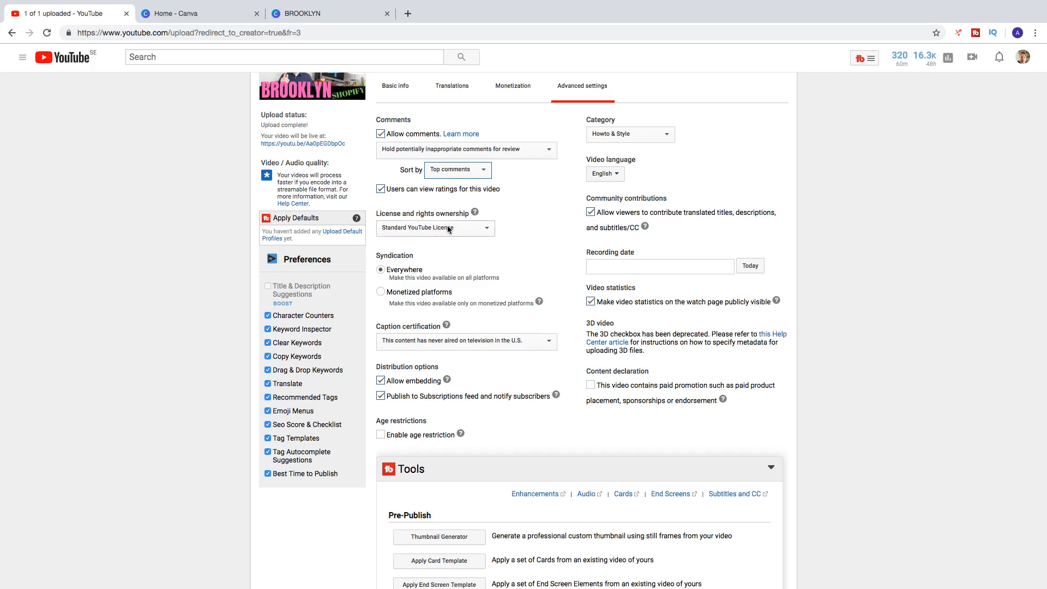
{"action": "left_click", "coordinate": [438, 233]}
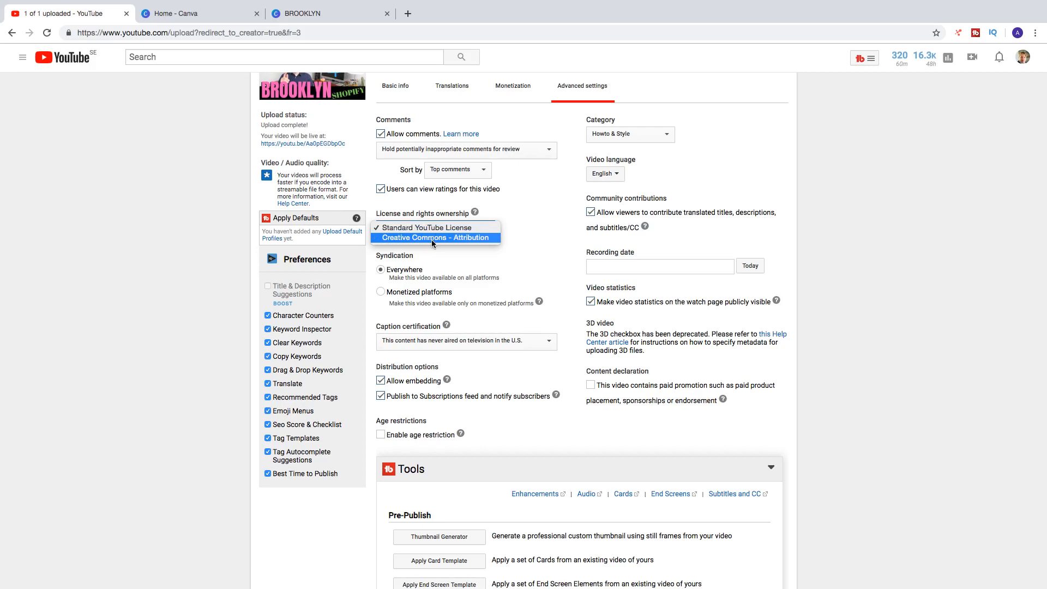
{"action": "left_click", "coordinate": [528, 226]}
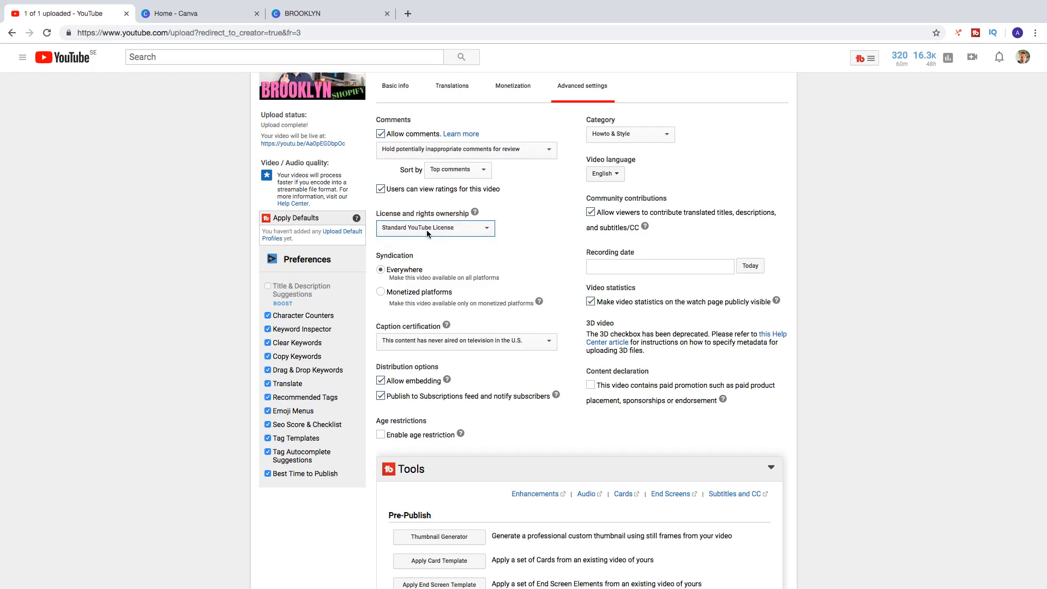
{"action": "scroll", "coordinate": [412, 239], "scroll_direction": "down", "scroll_amount": 1}
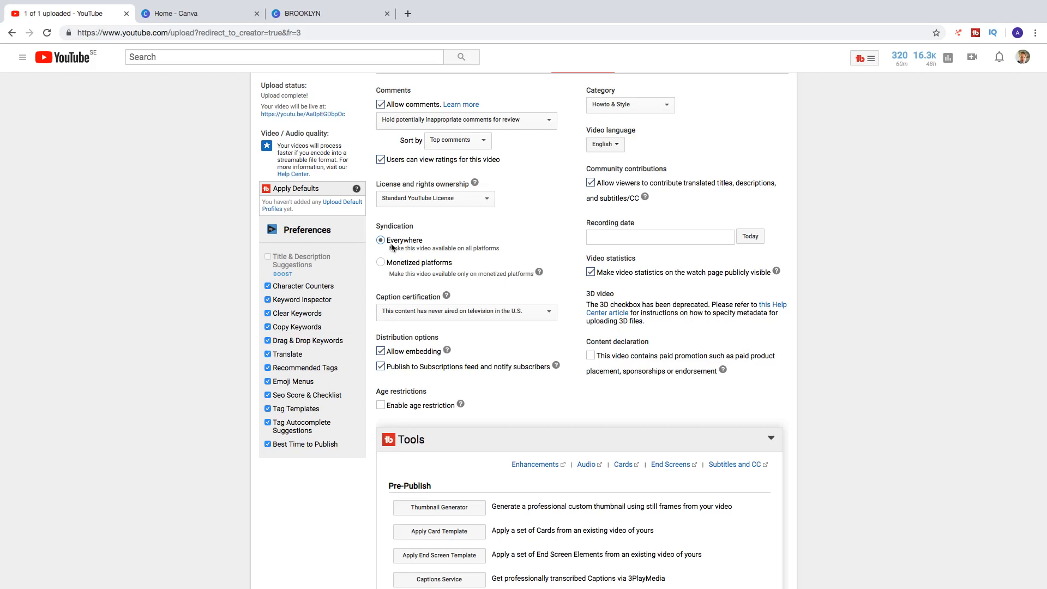
{"action": "left_click", "coordinate": [427, 315]}
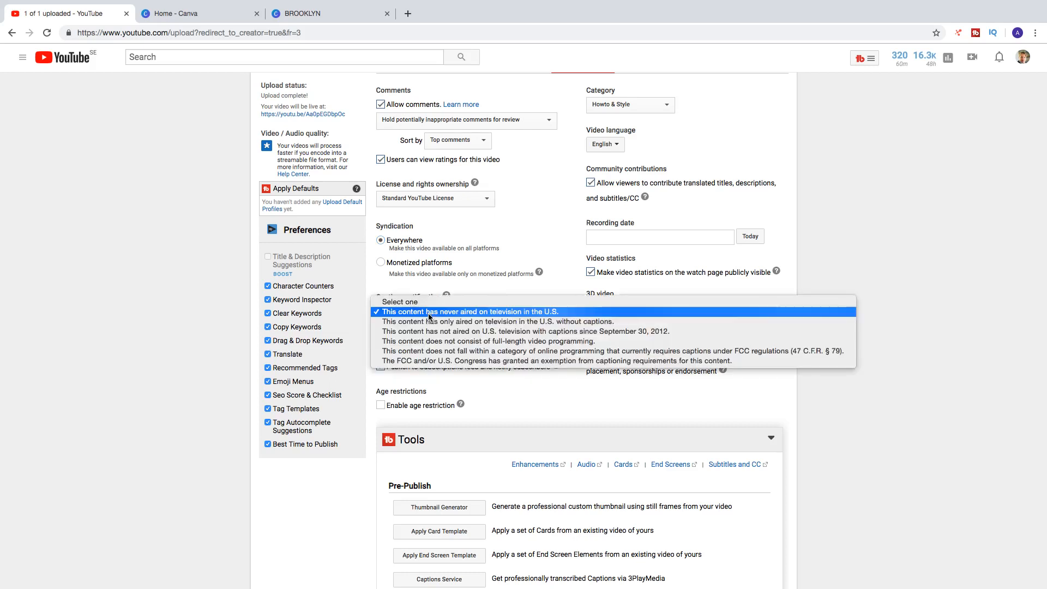
{"action": "left_click", "coordinate": [380, 287]}
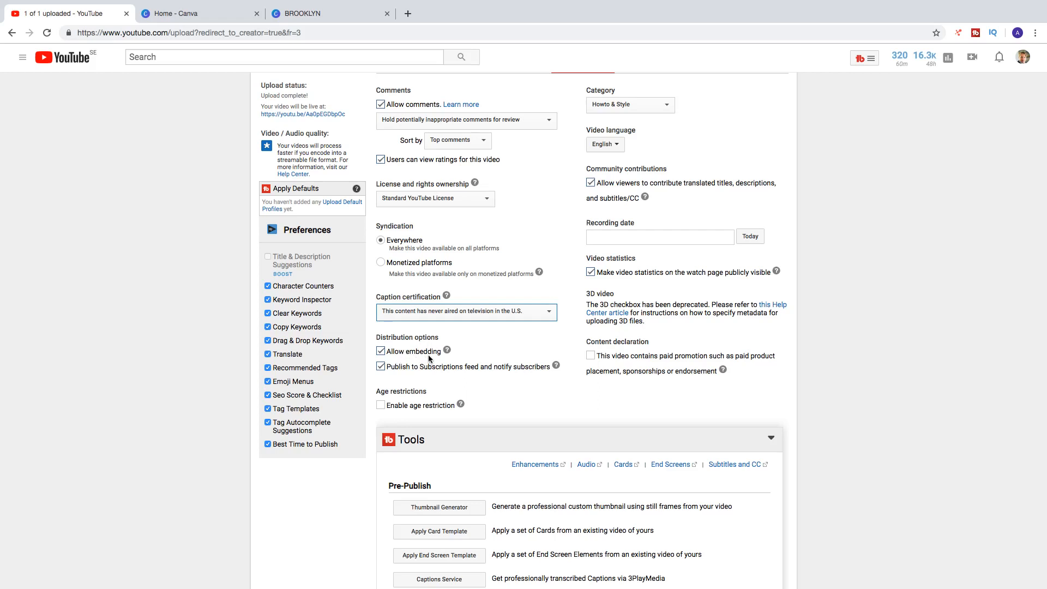
Step: Read the help notes on allowing embedding and on publishing to the Subscriptions feed with subscriber notifications
{"action": "left_click", "coordinate": [447, 350]}
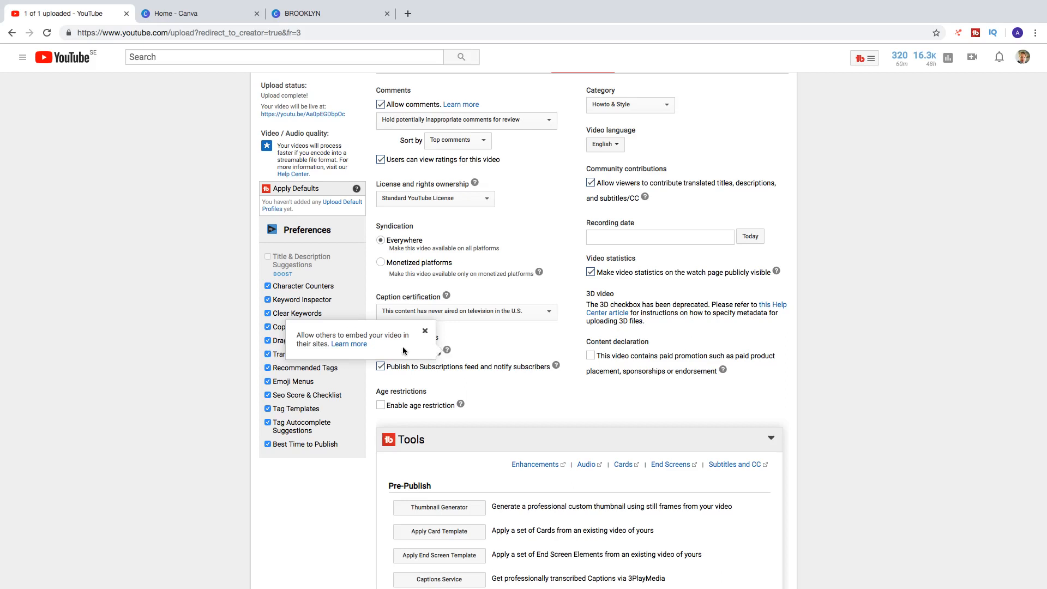
{"action": "left_click", "coordinate": [485, 340]}
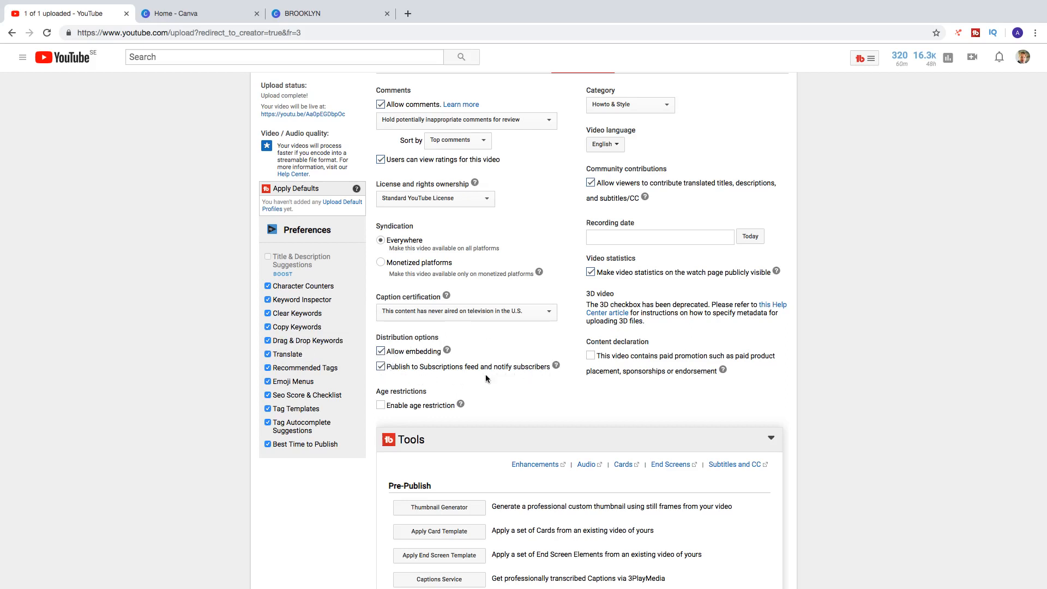
{"action": "scroll", "coordinate": [496, 378], "scroll_direction": "down", "scroll_amount": 1}
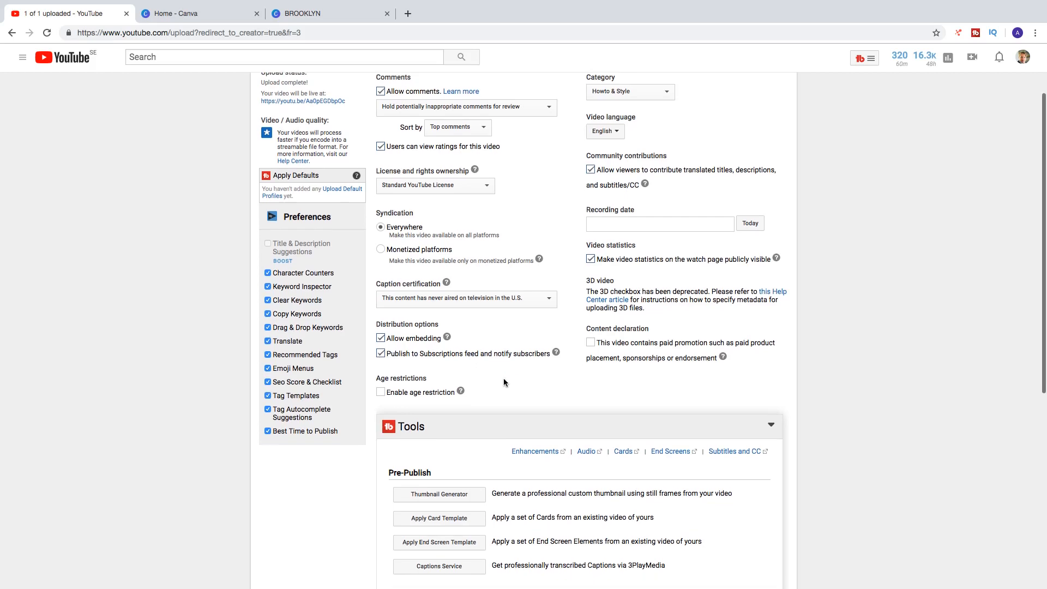
{"action": "left_click", "coordinate": [556, 352]}
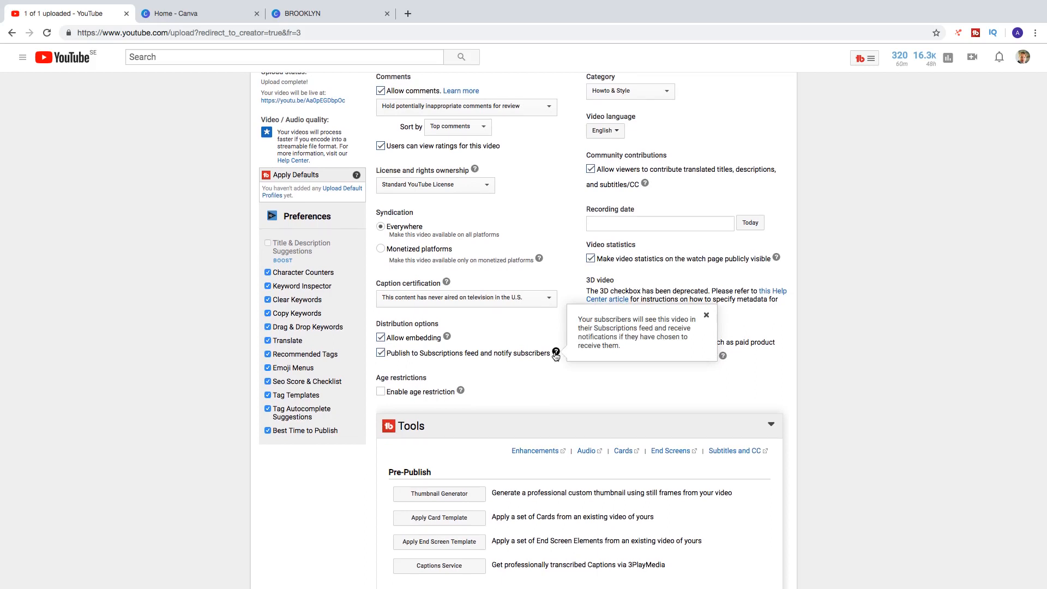
{"action": "left_click", "coordinate": [497, 339]}
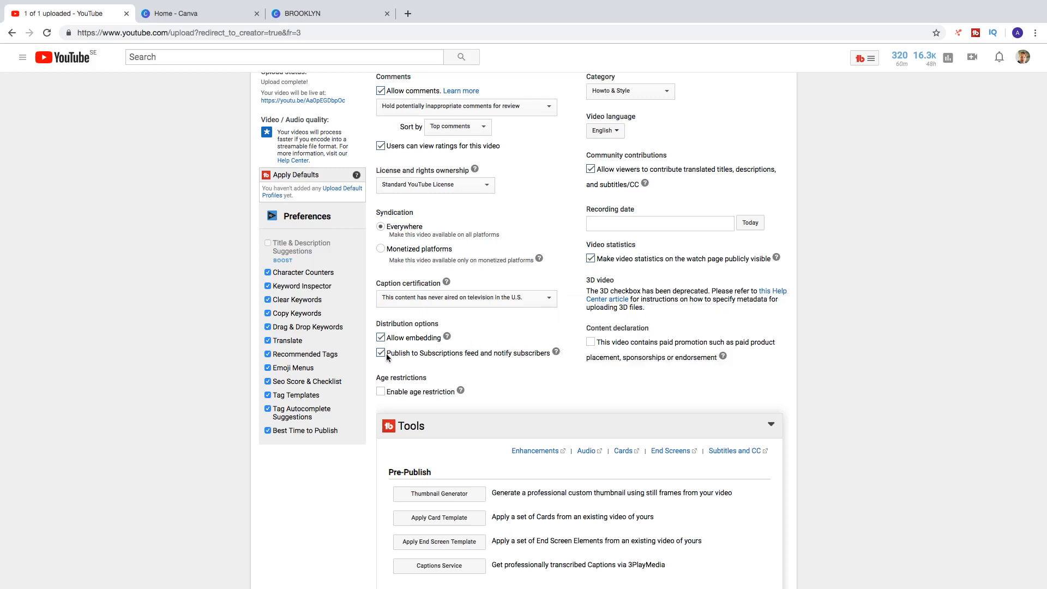
{"action": "scroll", "coordinate": [390, 364], "scroll_direction": "down", "scroll_amount": 1}
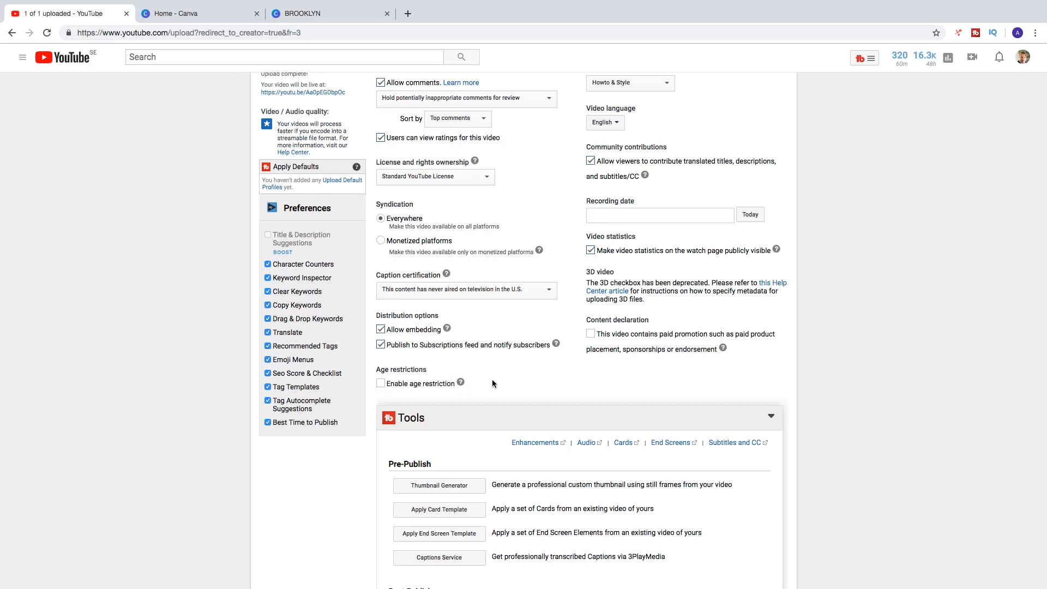
Step: Set the video's category to Howto & Style and its language to English
{"action": "scroll", "coordinate": [493, 382], "scroll_direction": "up", "scroll_amount": 3}
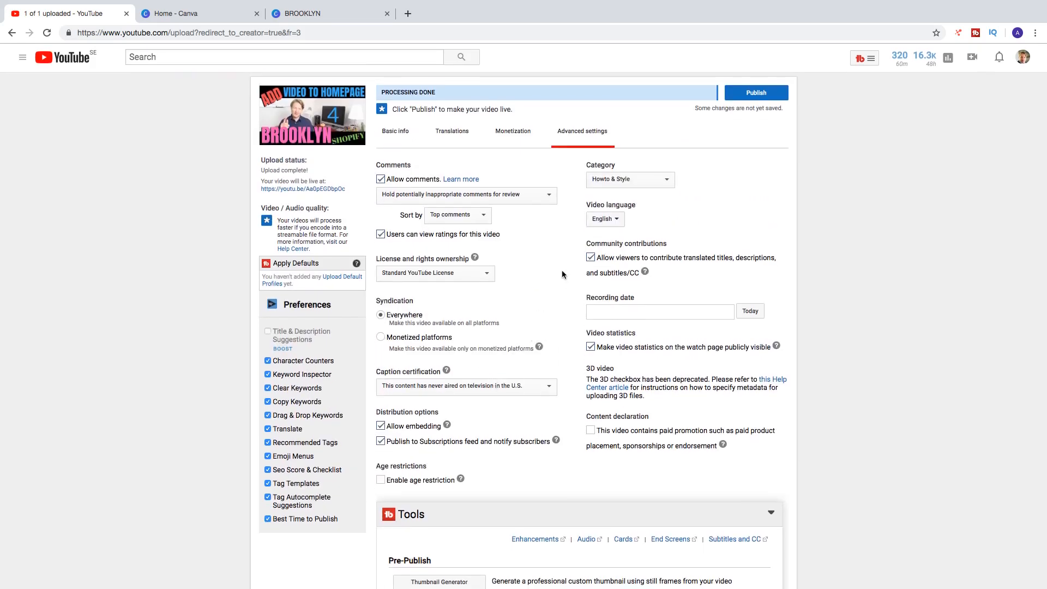
{"action": "left_click", "coordinate": [620, 180]}
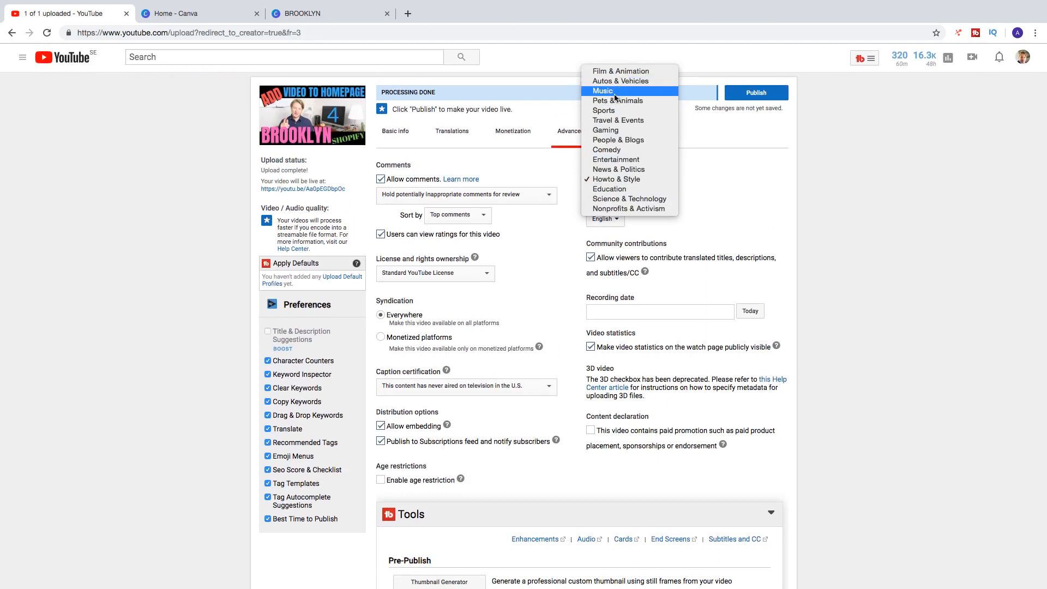
{"action": "left_click", "coordinate": [605, 181]}
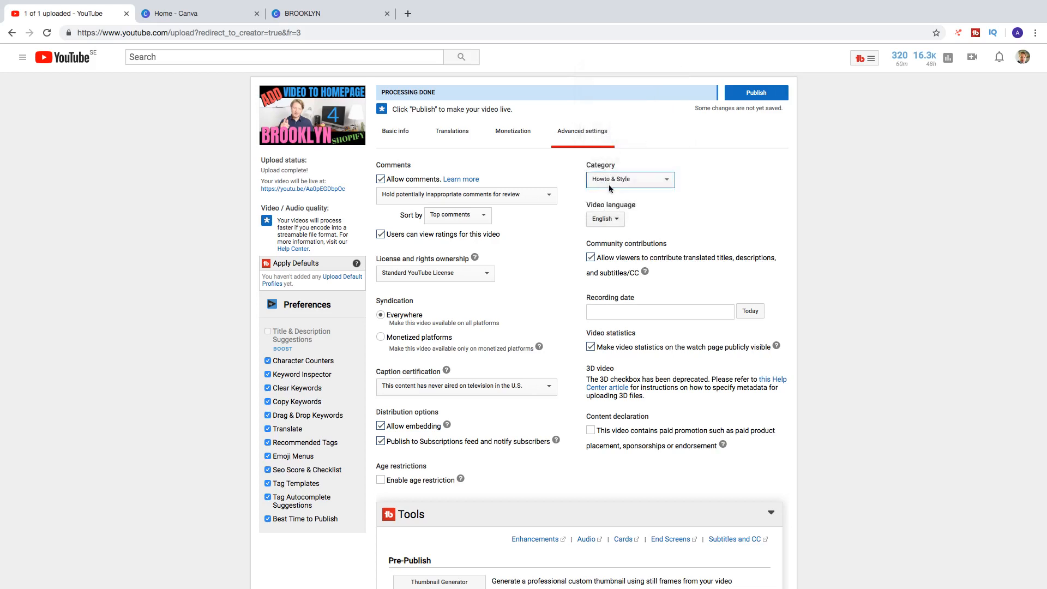
{"action": "left_click", "coordinate": [610, 218]}
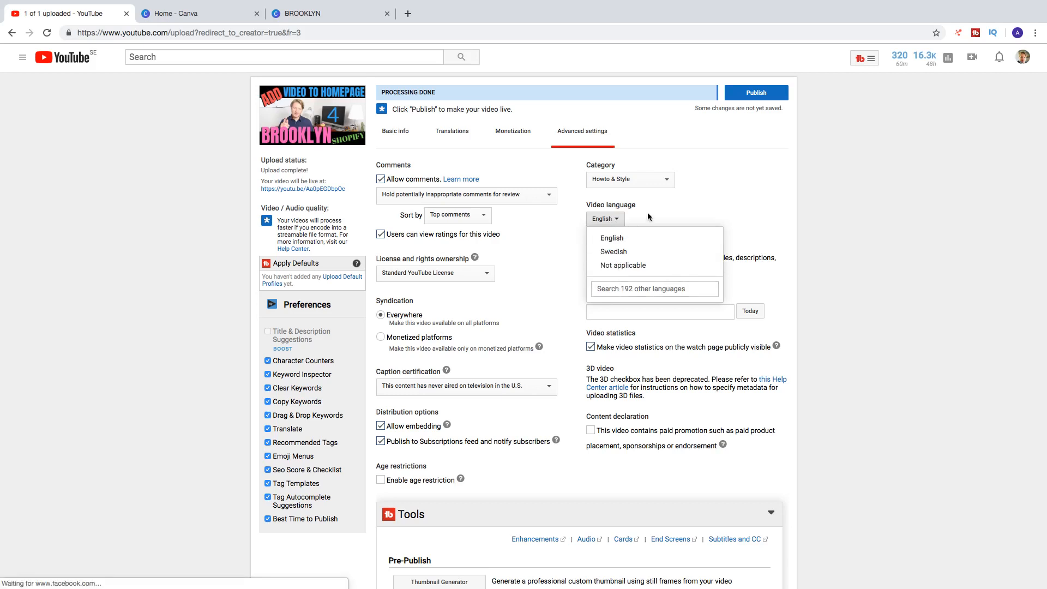
{"action": "left_click", "coordinate": [606, 240]}
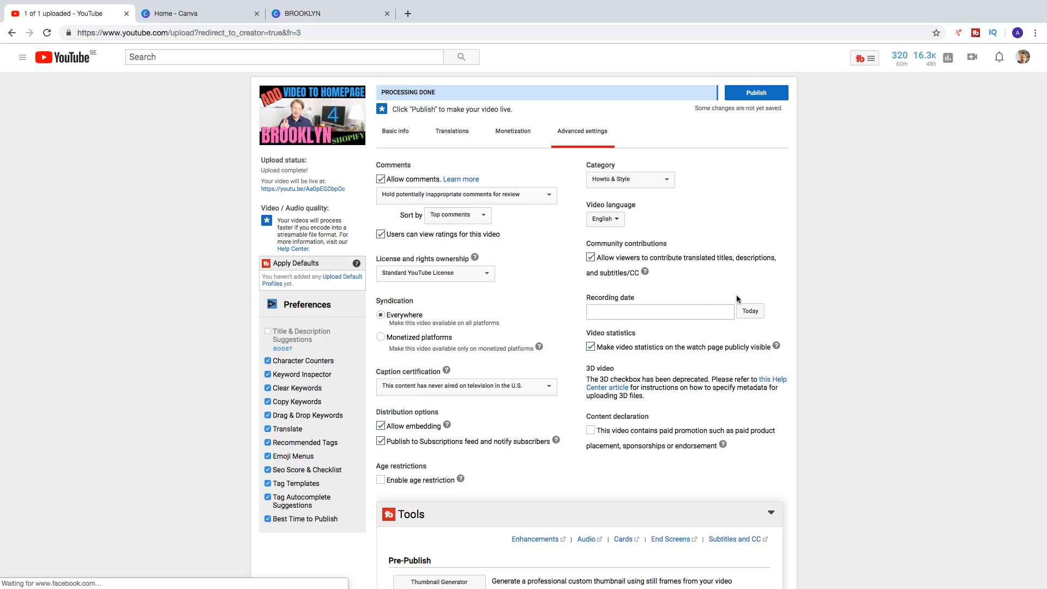
Step: Set the recording date to today, August 7, 2019, and read the help note on public video statistics
{"action": "left_click", "coordinate": [750, 311]}
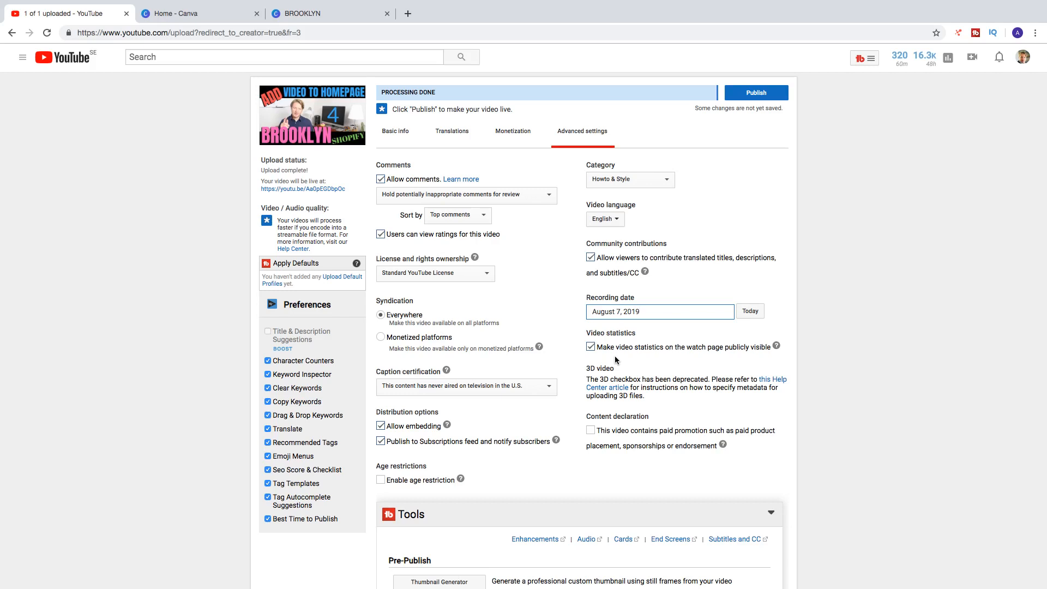
{"action": "left_click", "coordinate": [776, 346]}
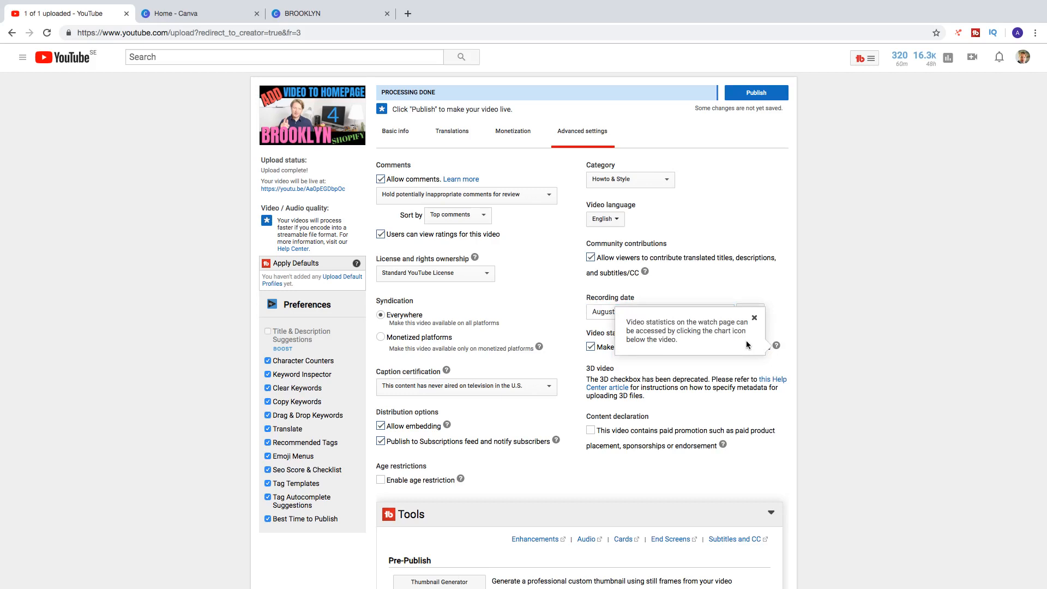
{"action": "left_click", "coordinate": [776, 346]}
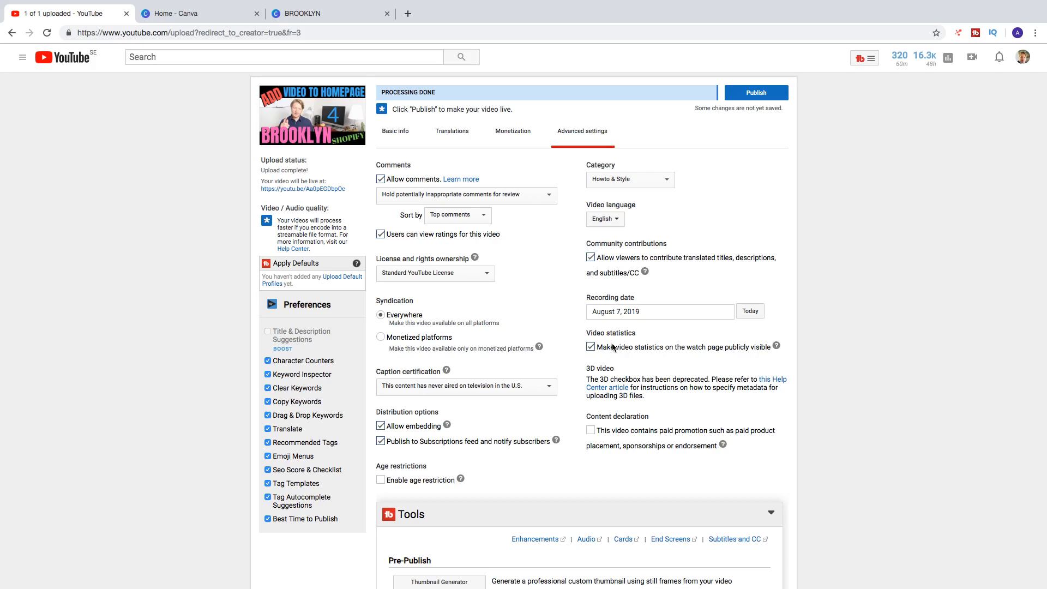
Step: Read the help note on paid promotion, try declaring that the video contains it and withdraw the declaration
{"action": "scroll", "coordinate": [686, 362], "scroll_direction": "down", "scroll_amount": 1}
{"action": "scroll", "coordinate": [686, 363], "scroll_direction": "down", "scroll_amount": 3}
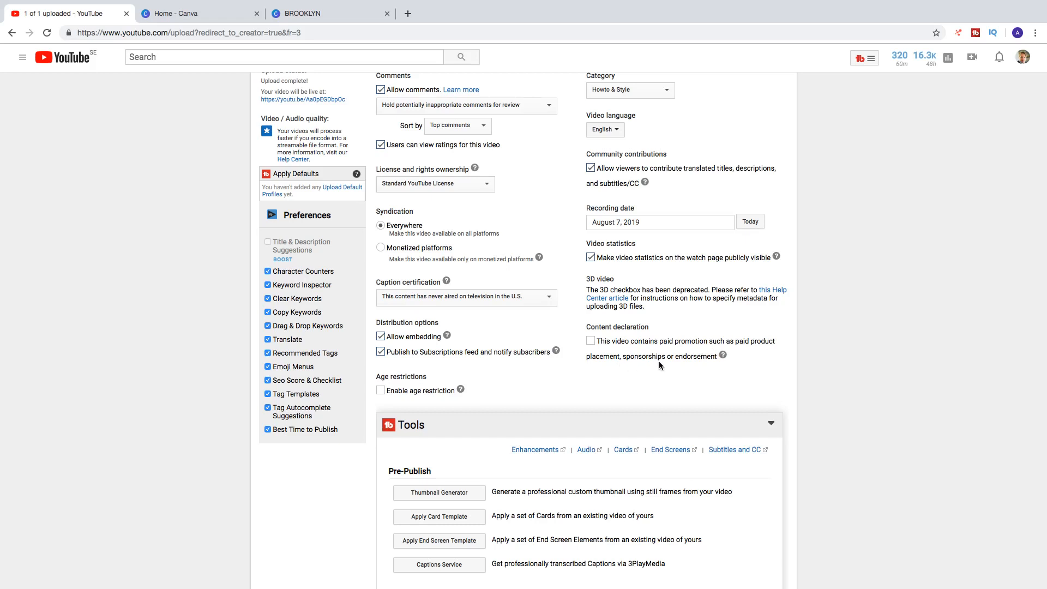
{"action": "left_click", "coordinate": [724, 356]}
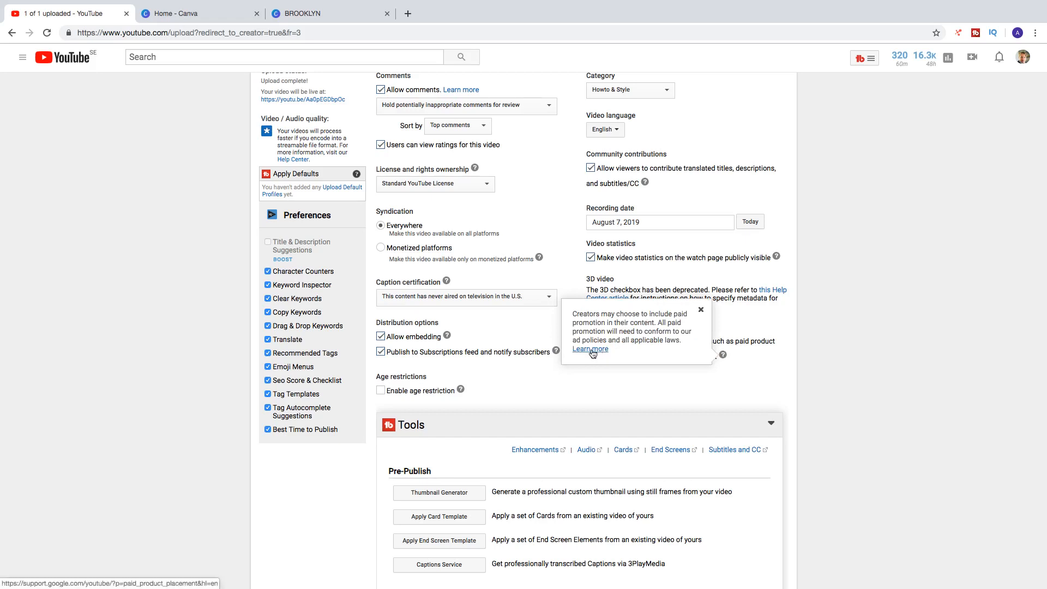
{"action": "left_click", "coordinate": [752, 361]}
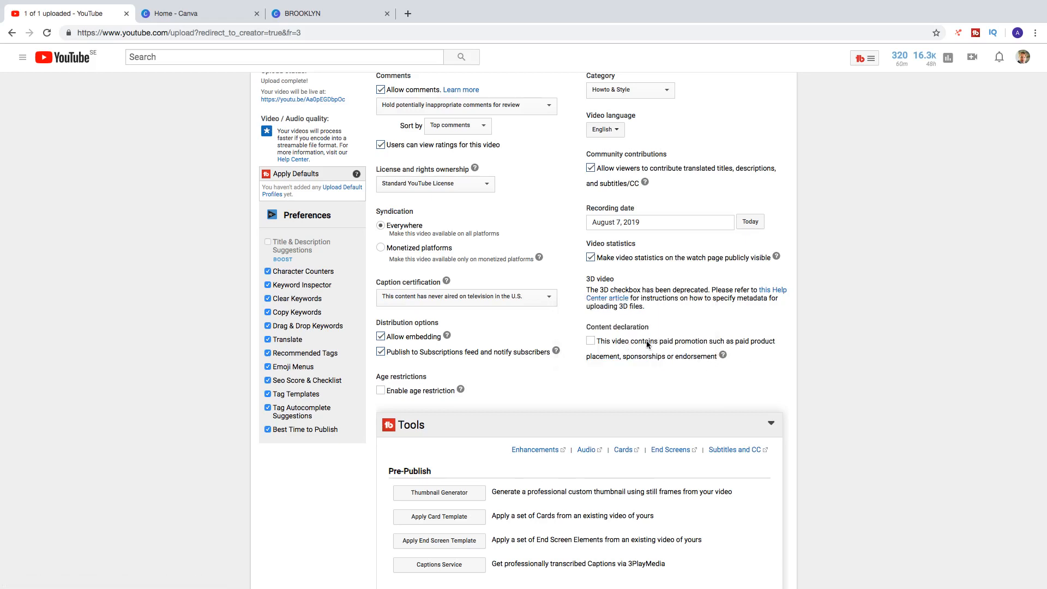
{"action": "left_click", "coordinate": [591, 342]}
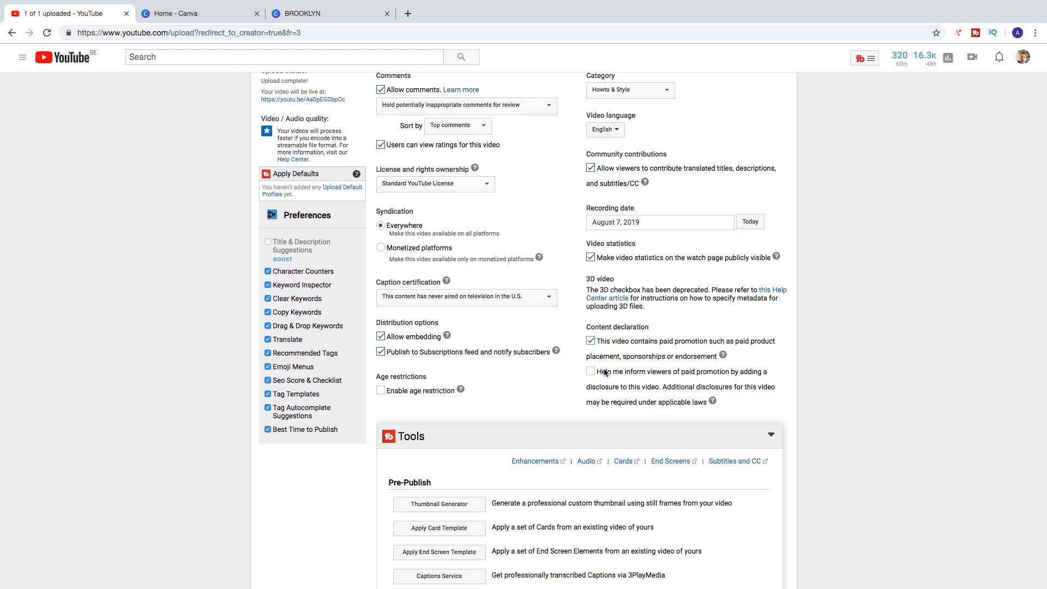
{"action": "left_click", "coordinate": [591, 342]}
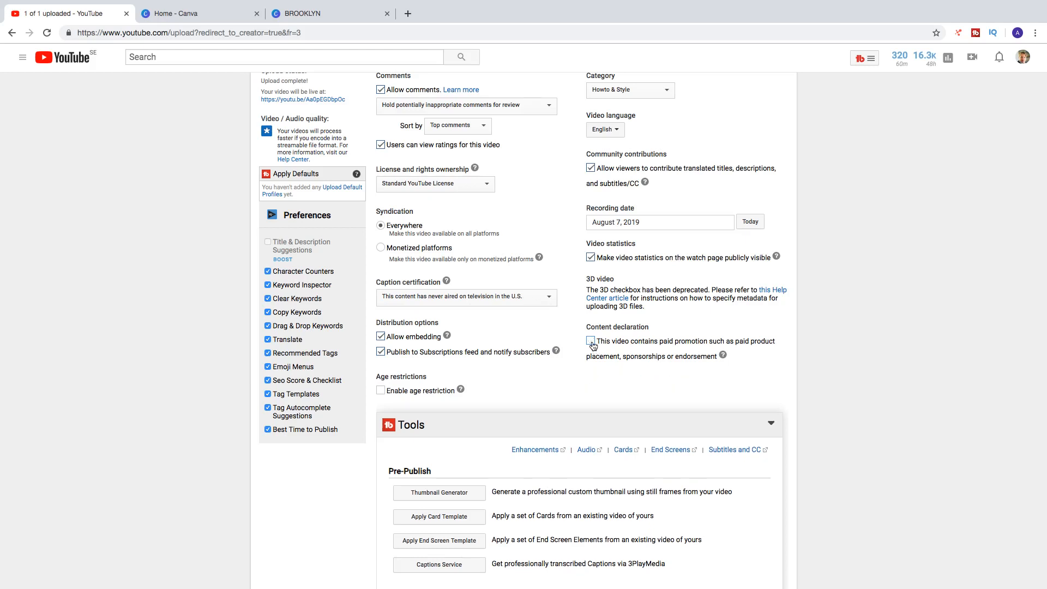
Step: Return to the video's basic info, check it over and publish the video
{"action": "scroll", "coordinate": [804, 363], "scroll_direction": "up", "scroll_amount": 2}
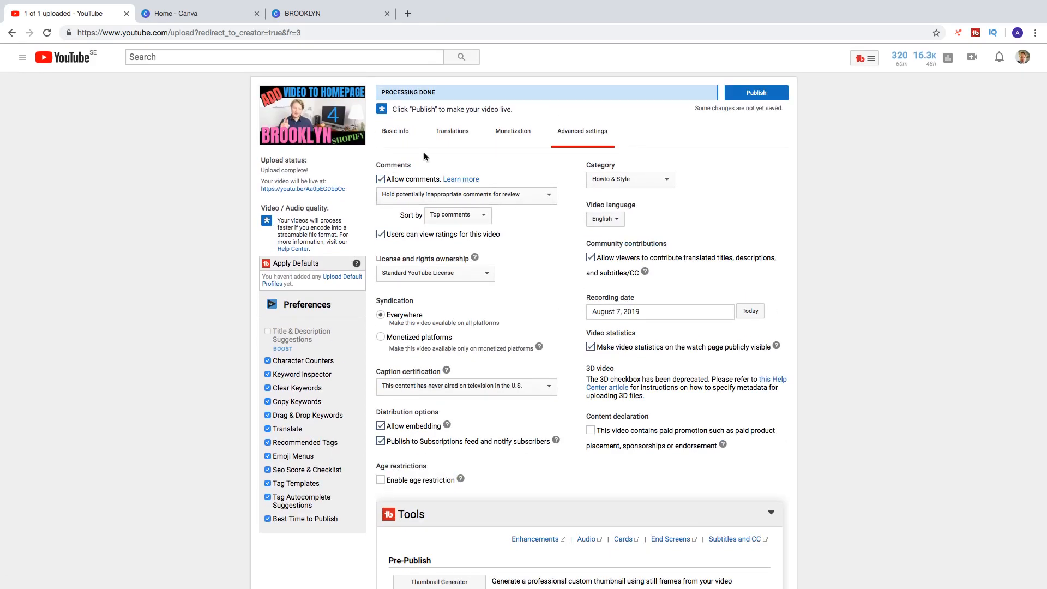
{"action": "left_click", "coordinate": [398, 134]}
{"action": "scroll", "coordinate": [555, 315], "scroll_direction": "down", "scroll_amount": 20}
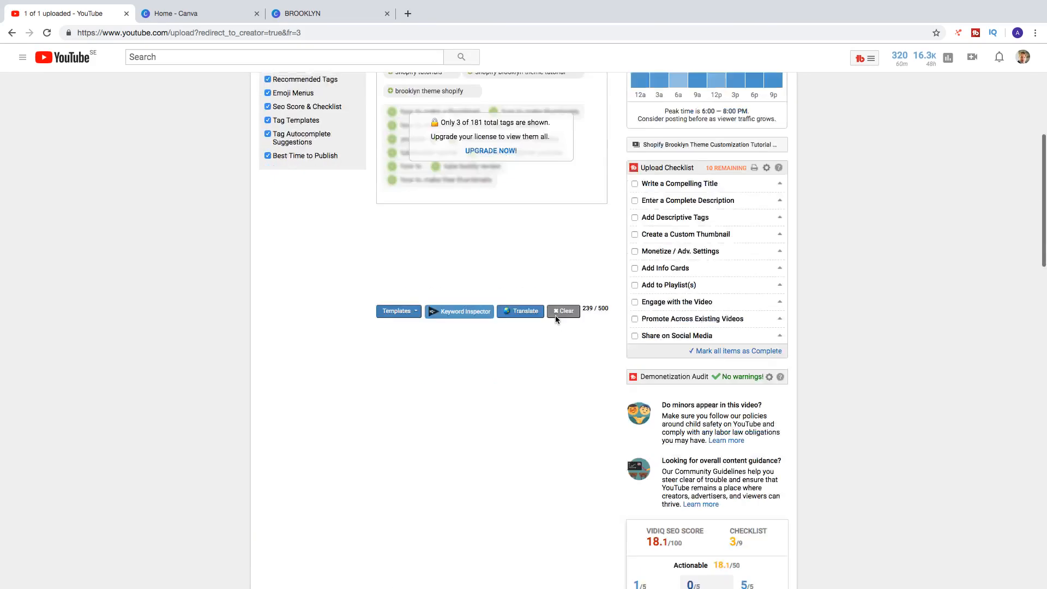
{"action": "scroll", "coordinate": [557, 319], "scroll_direction": "up", "scroll_amount": 20}
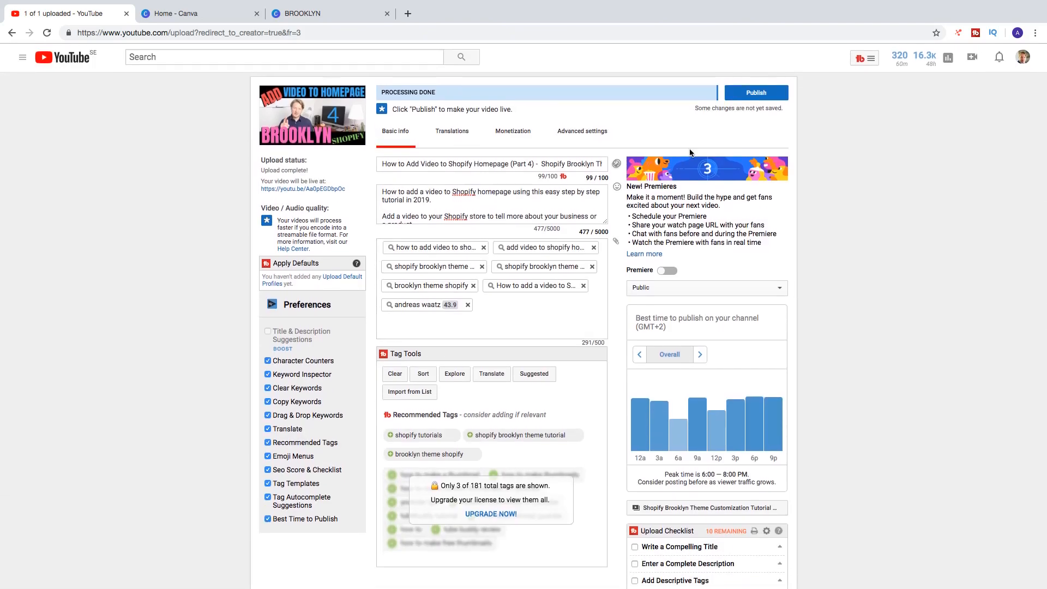
{"action": "left_click", "coordinate": [742, 93]}
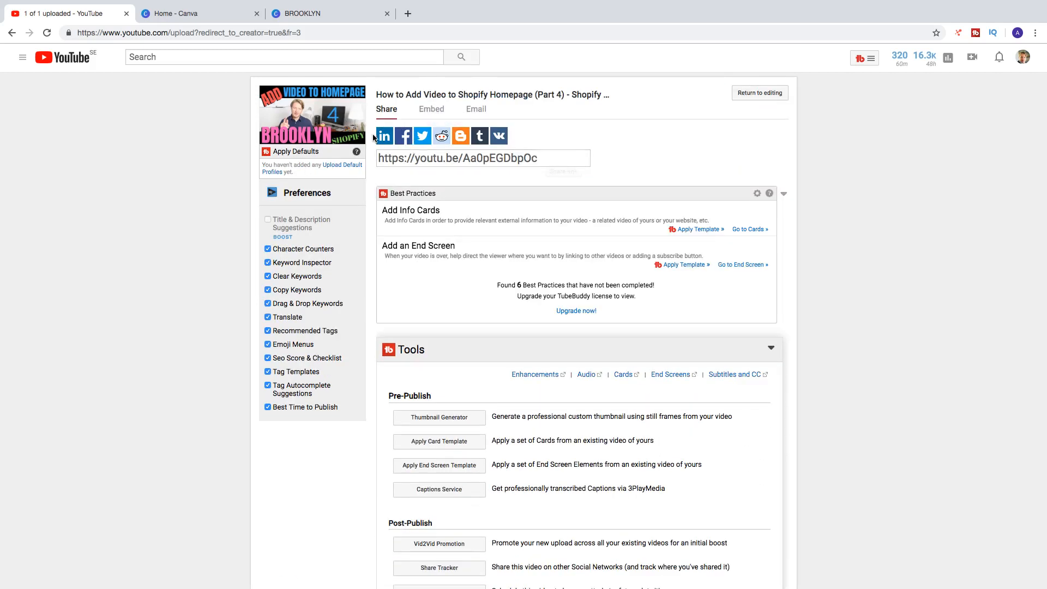
Step: Examine the embed code and the email sharing form for the published video
{"action": "left_click", "coordinate": [434, 112]}
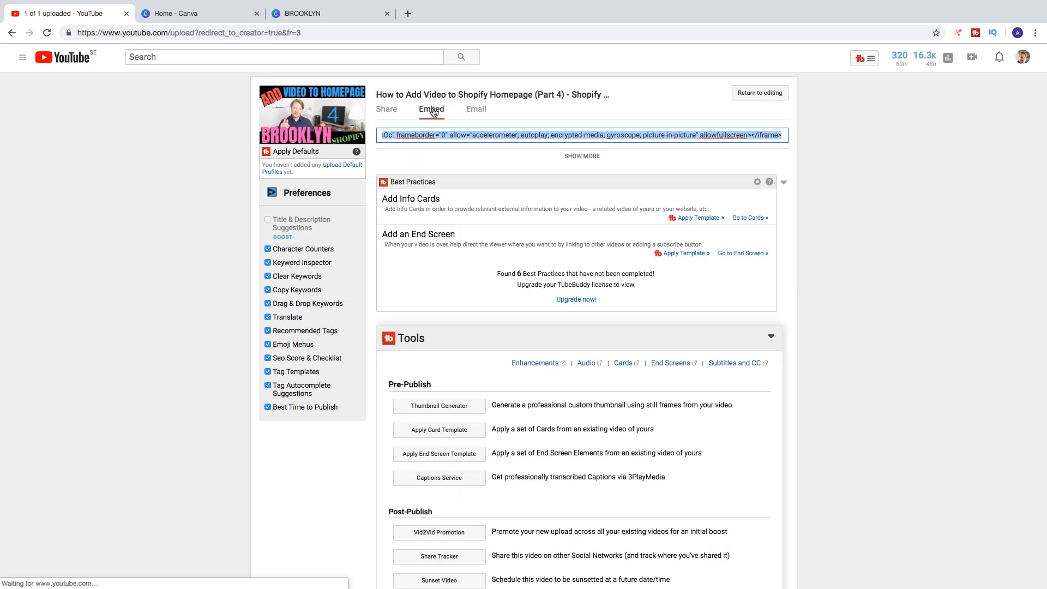
{"action": "left_click", "coordinate": [479, 112]}
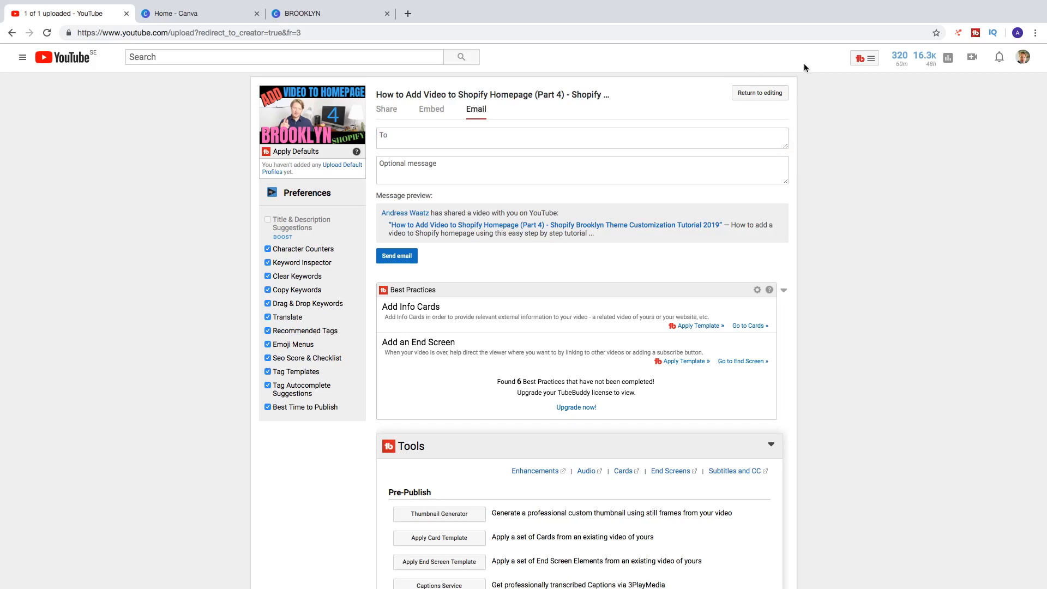
Step: Go to Creator Studio and open the newly published Shopify homepage video for editing
{"action": "left_click", "coordinate": [1023, 64]}
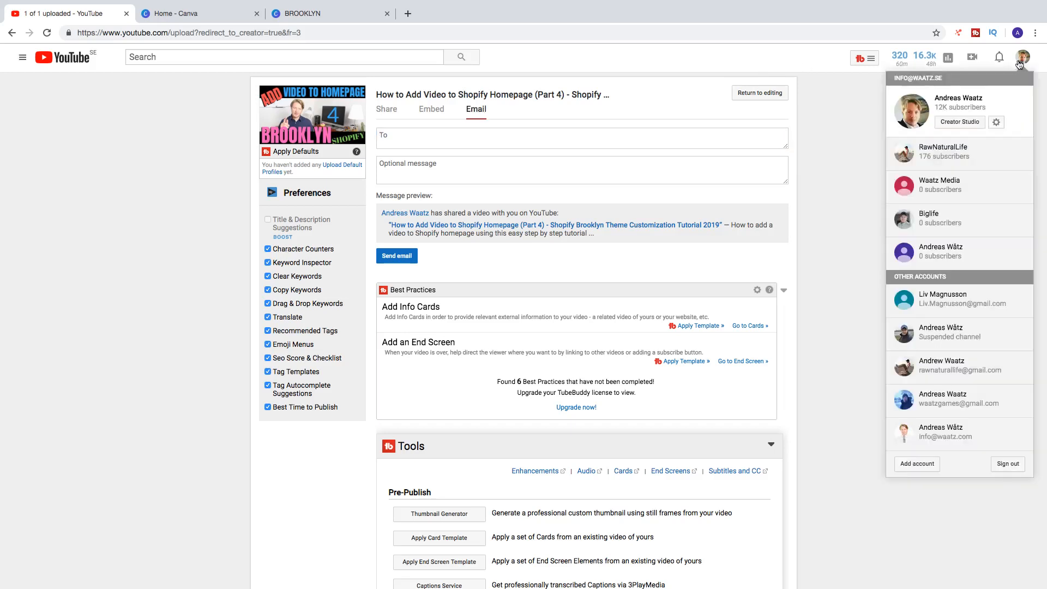
{"action": "left_click", "coordinate": [961, 121]}
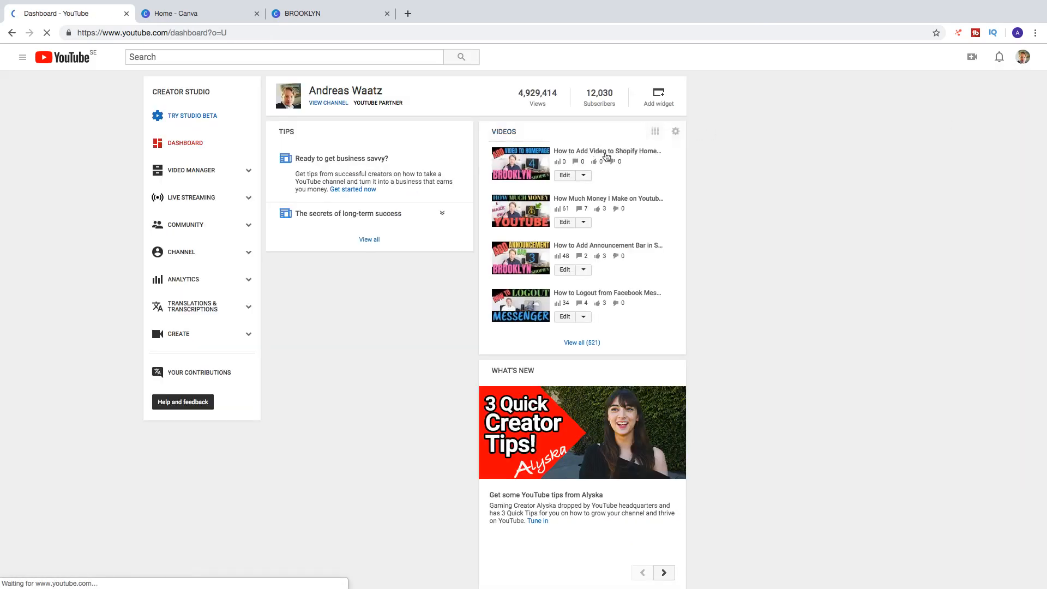
{"action": "left_click", "coordinate": [561, 178]}
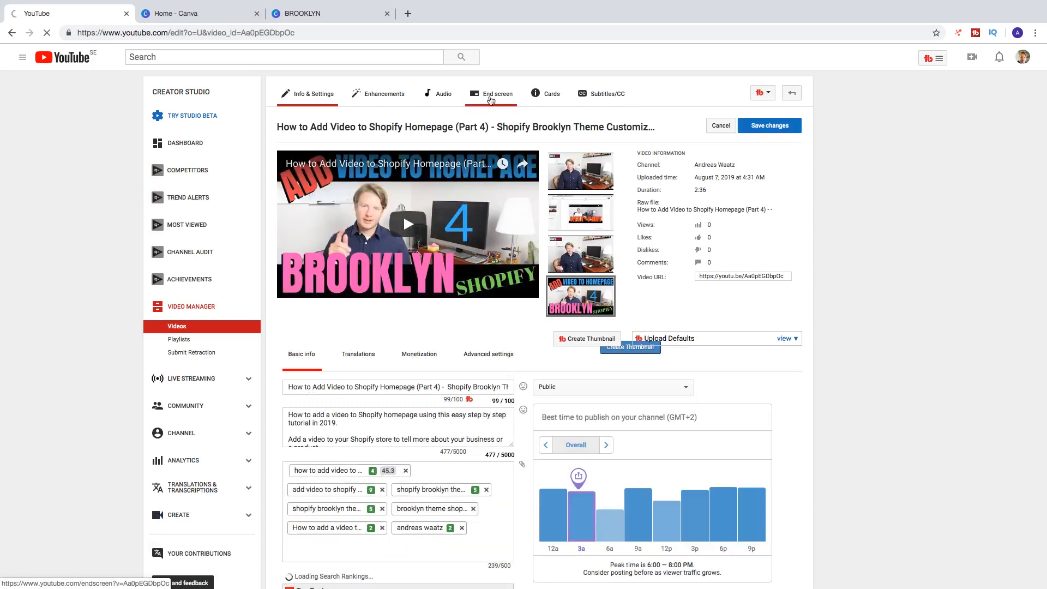
Step: Import the end screen from the "How Much Money I Make" YouTube video and save it on this video
{"action": "left_click", "coordinate": [490, 95]}
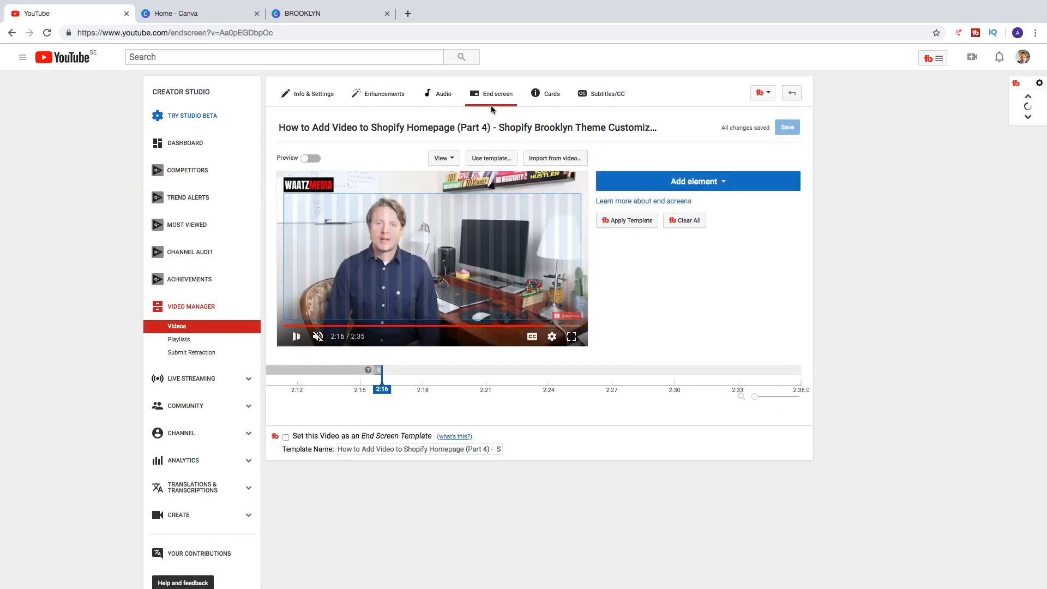
{"action": "left_click", "coordinate": [543, 159]}
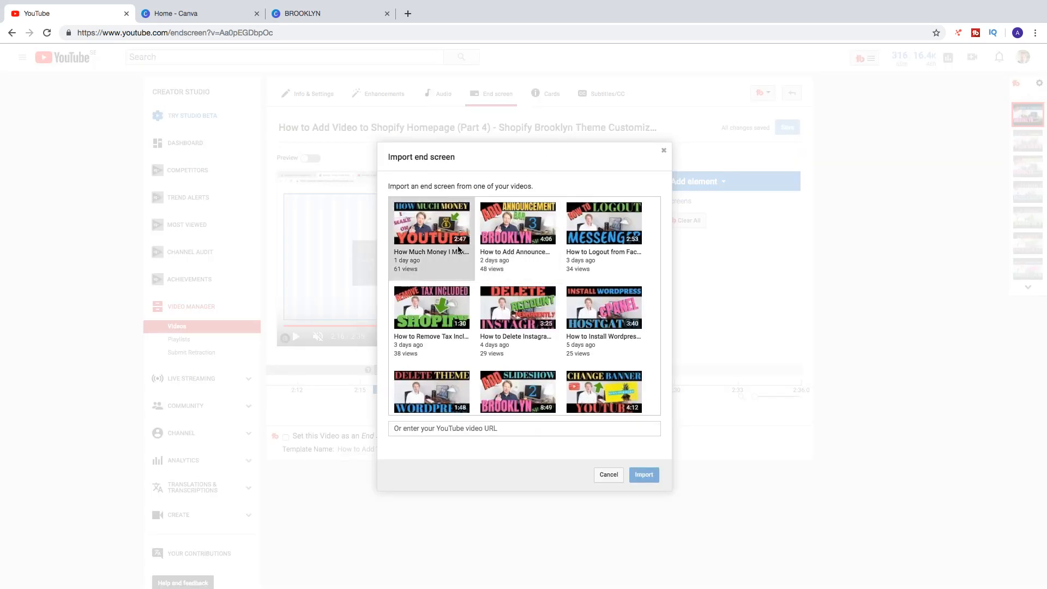
{"action": "left_click", "coordinate": [443, 238]}
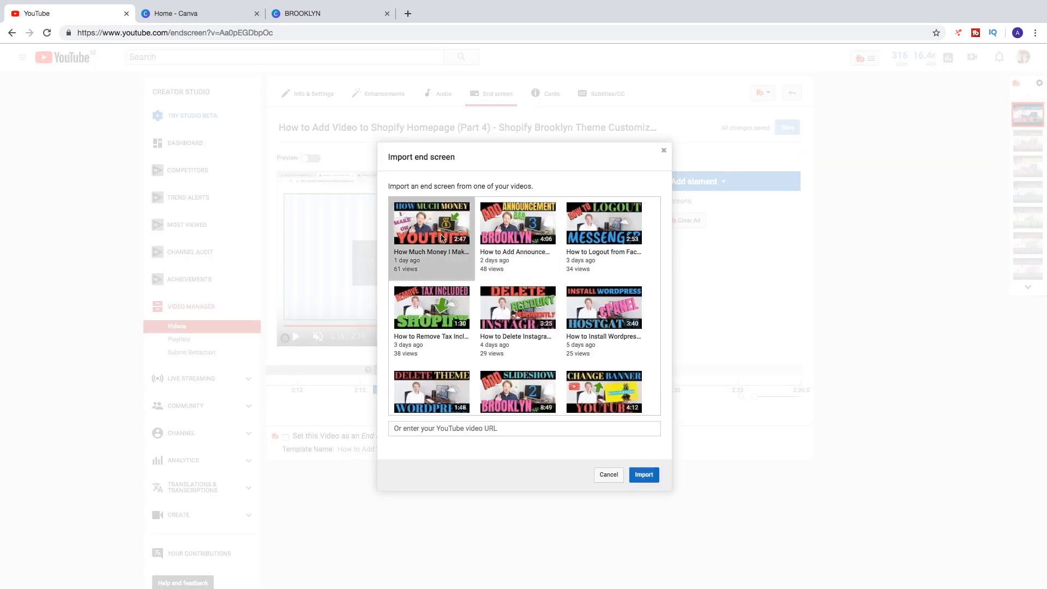
{"action": "left_click", "coordinate": [642, 481]}
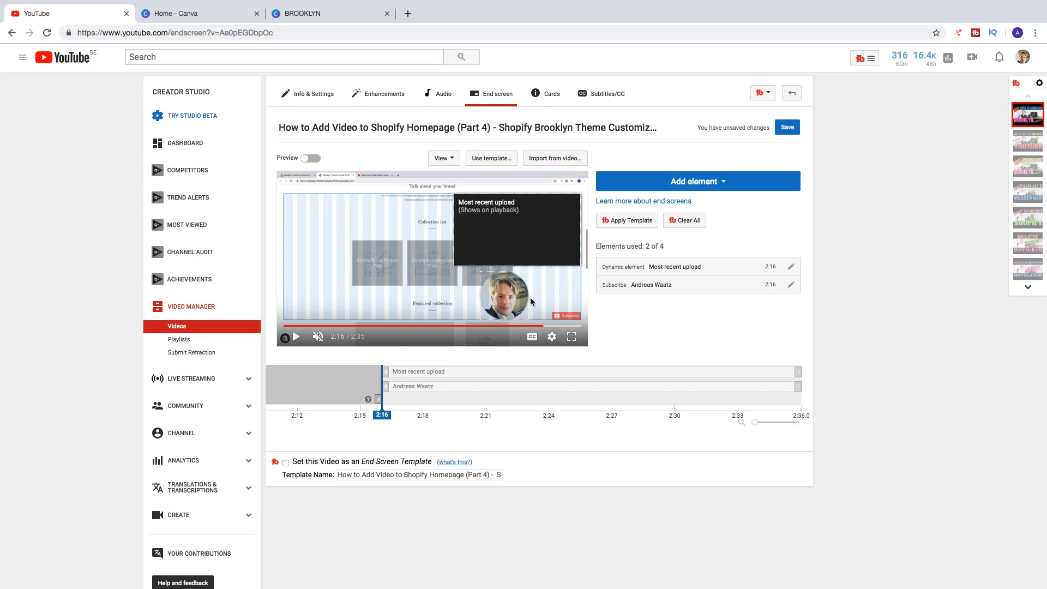
{"action": "left_click", "coordinate": [783, 128]}
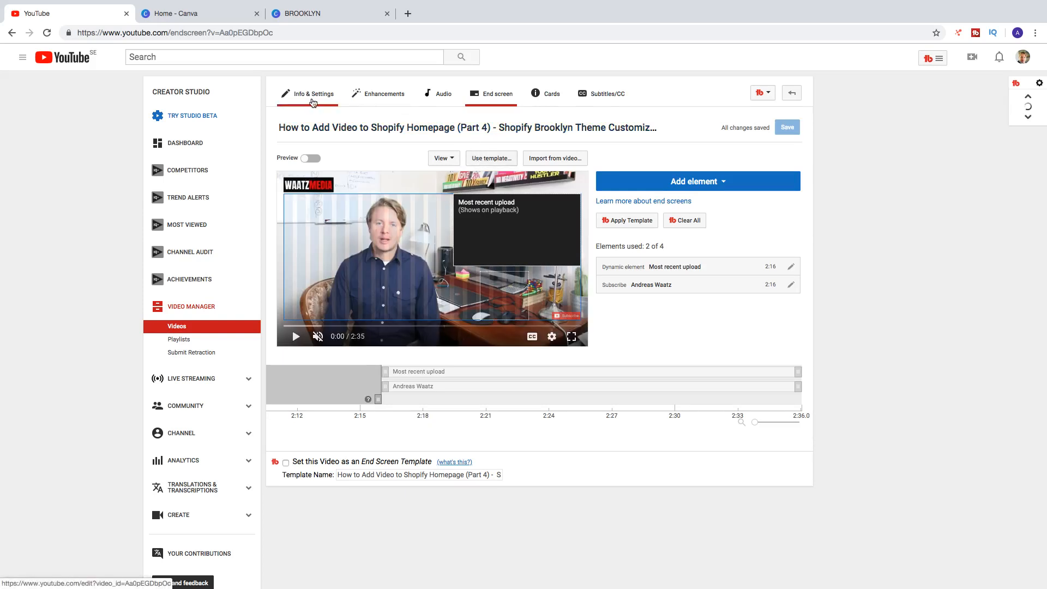
Step: Review the video's description, tags and visibility choices in its info and settings
{"action": "left_click", "coordinate": [318, 101]}
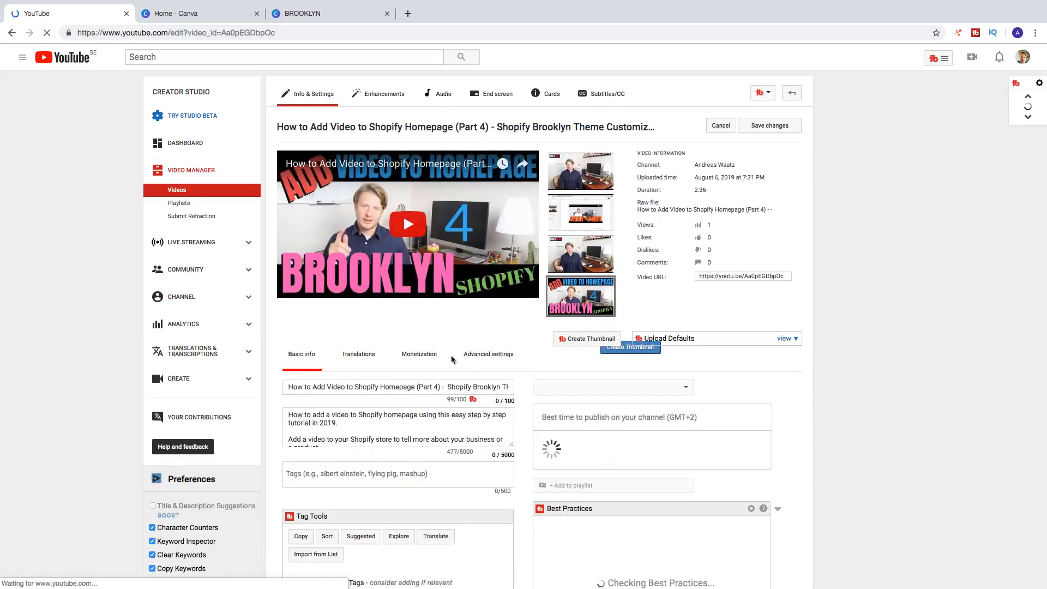
{"action": "scroll", "coordinate": [406, 423], "scroll_direction": "down", "scroll_amount": 2}
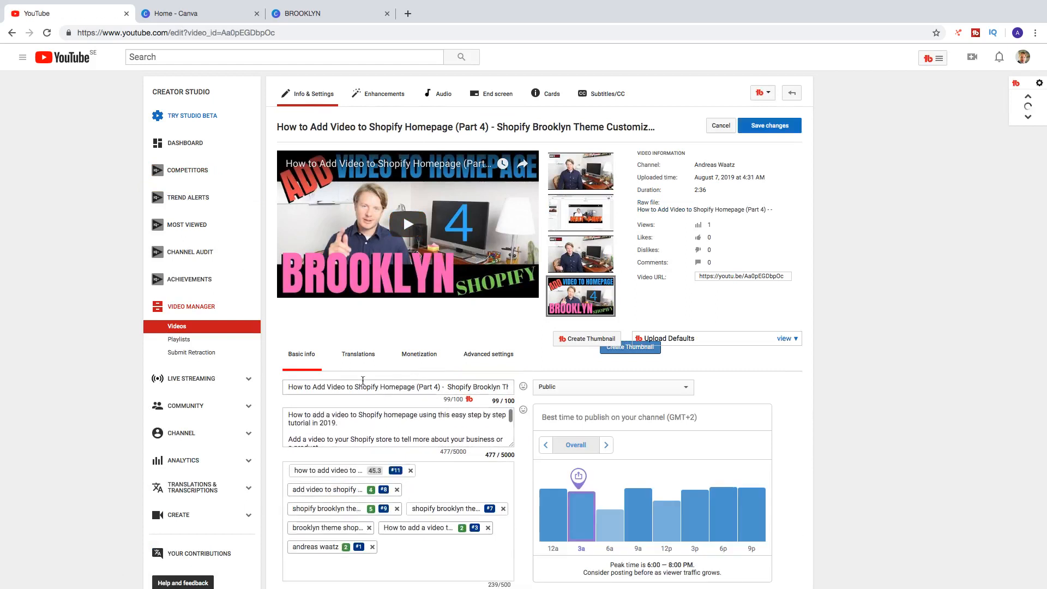
{"action": "scroll", "coordinate": [367, 427], "scroll_direction": "down", "scroll_amount": 2}
{"action": "scroll", "coordinate": [367, 427], "scroll_direction": "down", "scroll_amount": 2}
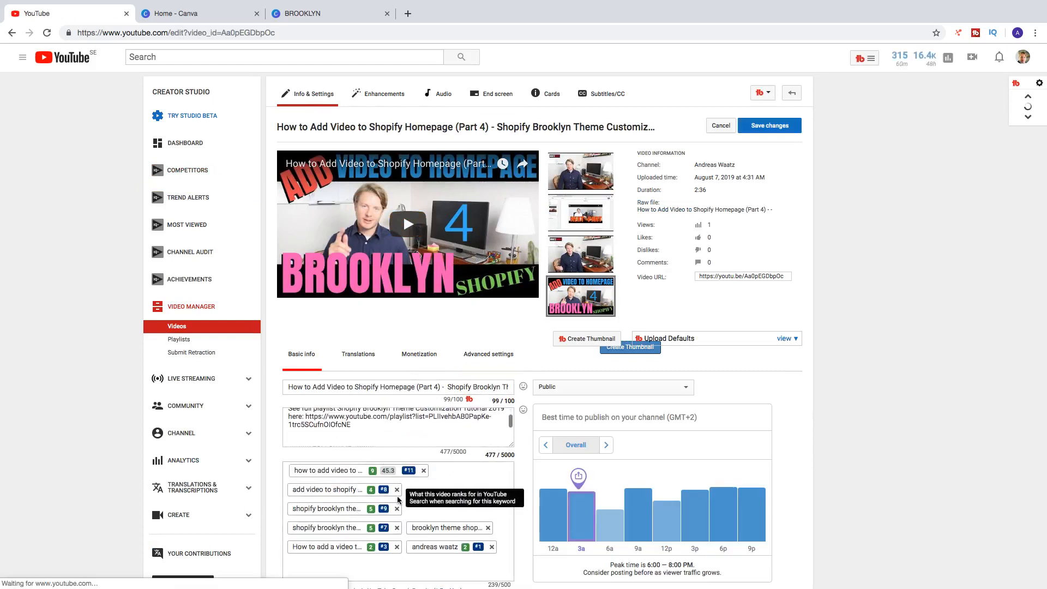
{"action": "left_click", "coordinate": [549, 389]}
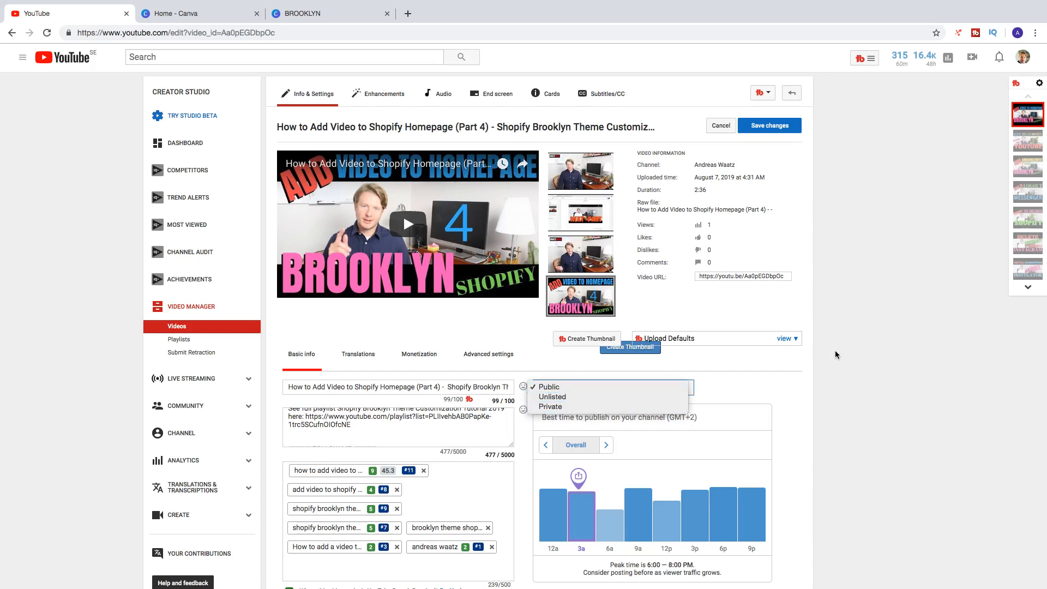
{"action": "left_click", "coordinate": [867, 351]}
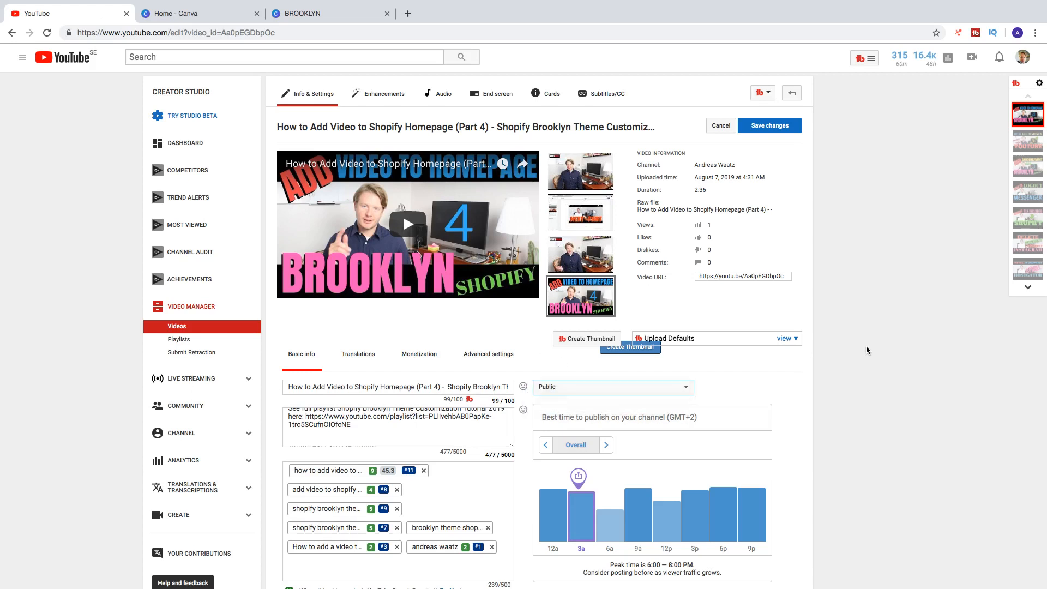